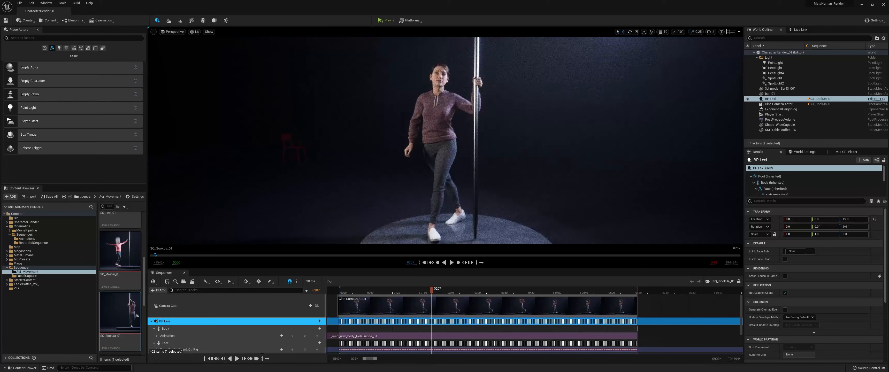
- Scrub through the pole dance sequence and examine the character on the stage from a different angle
drag(361, 289, 457, 289)
scroll(570, 154, down, 5)
alt+drag(570, 154, 549, 156)
middle_drag(549, 157, 529, 155)
drag(469, 292, 387, 290)
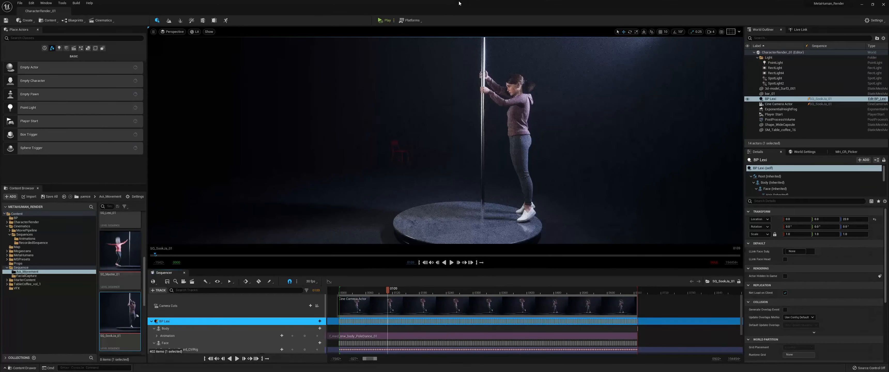
- Restore the editor to a smaller window beside the Google Docs document and review the numbered tutorial outline
double_click(346, 5)
drag(490, 30, 589, 11)
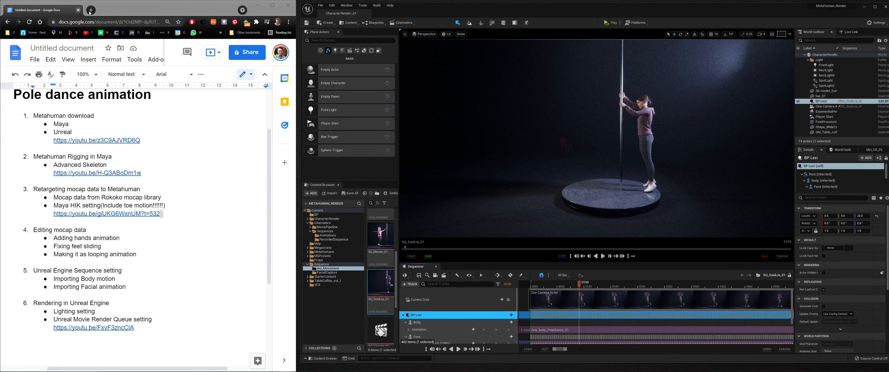
click(127, 6)
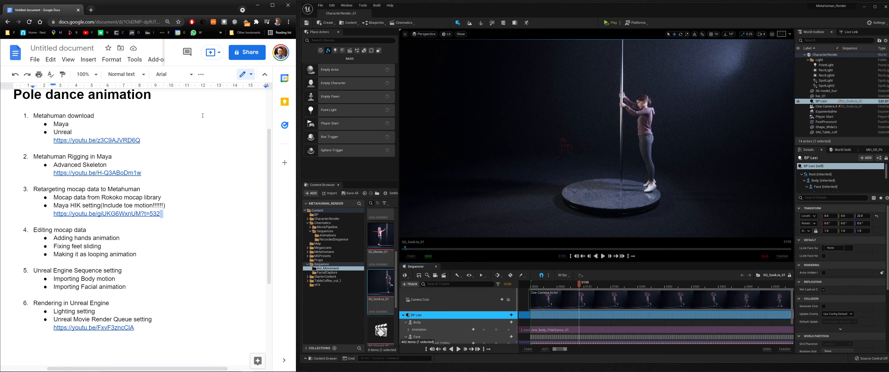
scroll(202, 116, up, 2)
scroll(140, 154, down, 1)
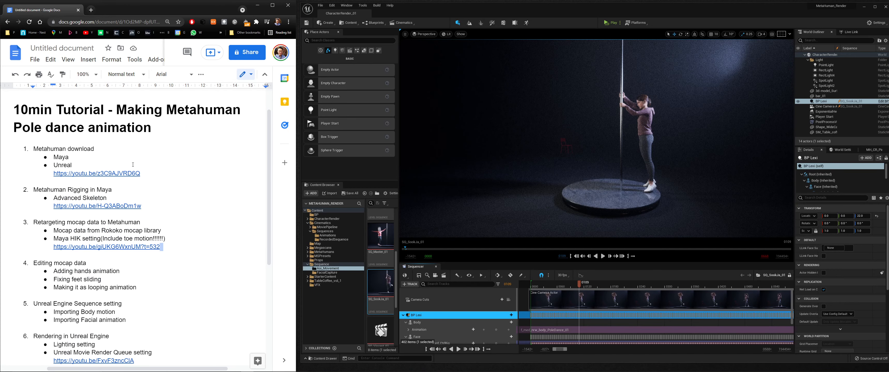
scroll(125, 163, down, 1)
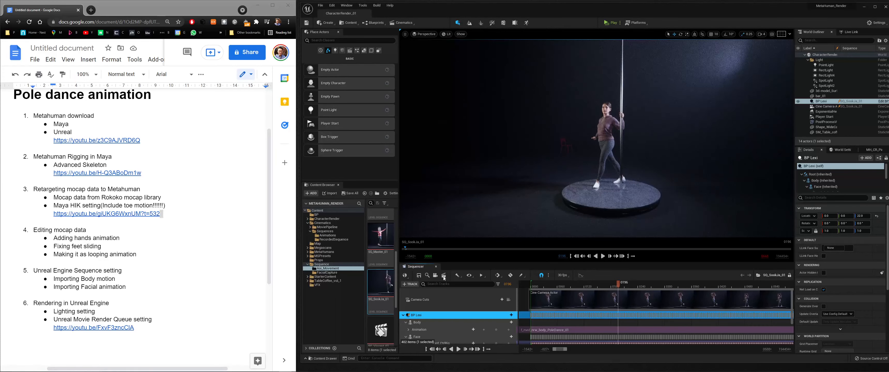
- Open and close the sequence's Render Movie Settings, and preview the animation with the viewport locked to the camera cuts
click(445, 275)
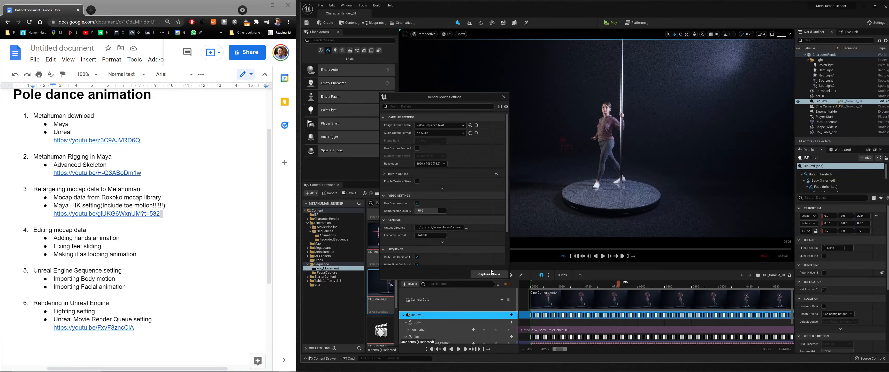
click(504, 97)
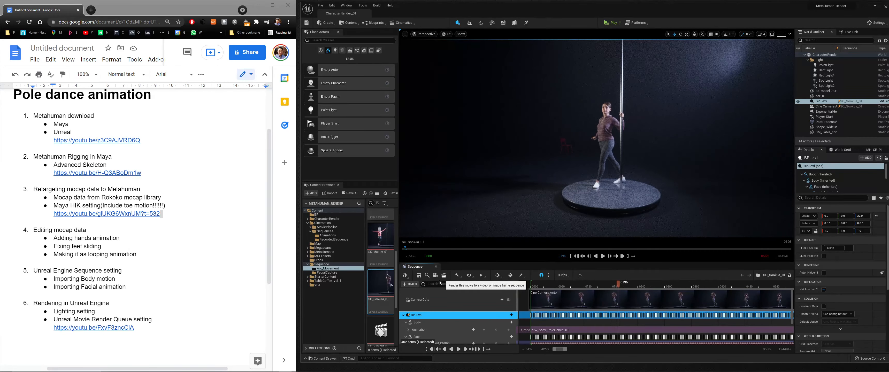
click(508, 299)
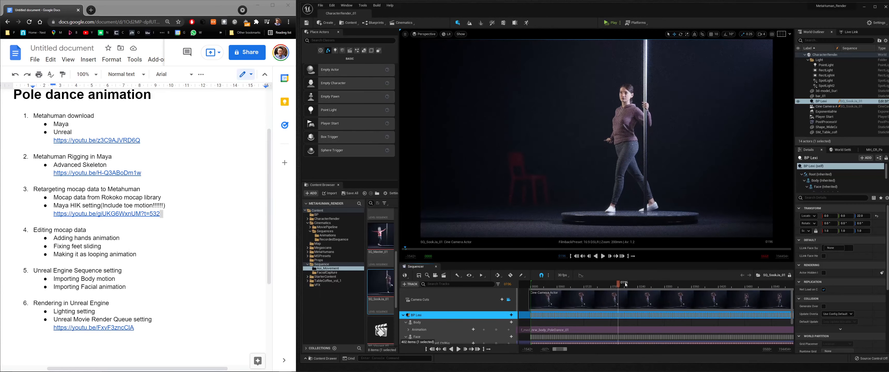
drag(598, 285, 632, 282)
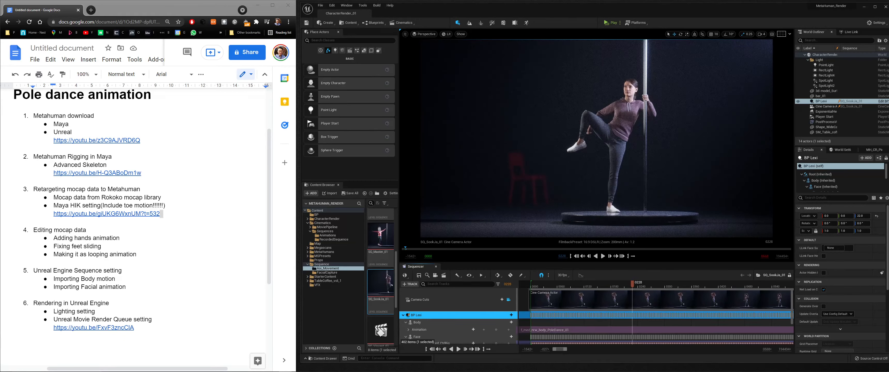
- Open and close the Movie Render Queue for comparison with the sequence's Render Movie Settings
click(332, 6)
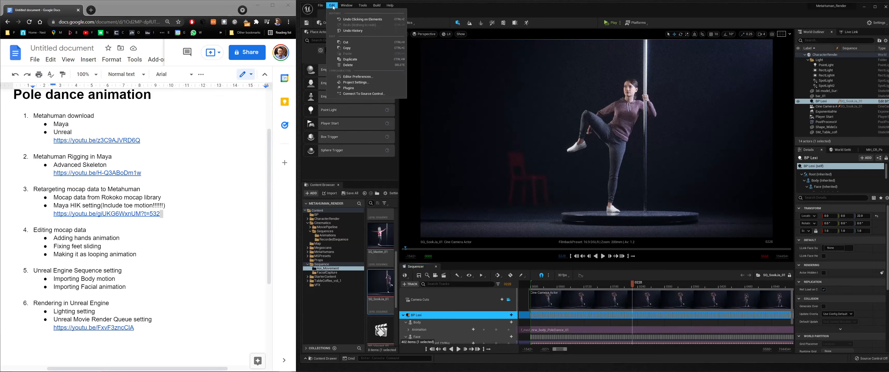
click(346, 5)
mouse_move(332, 5)
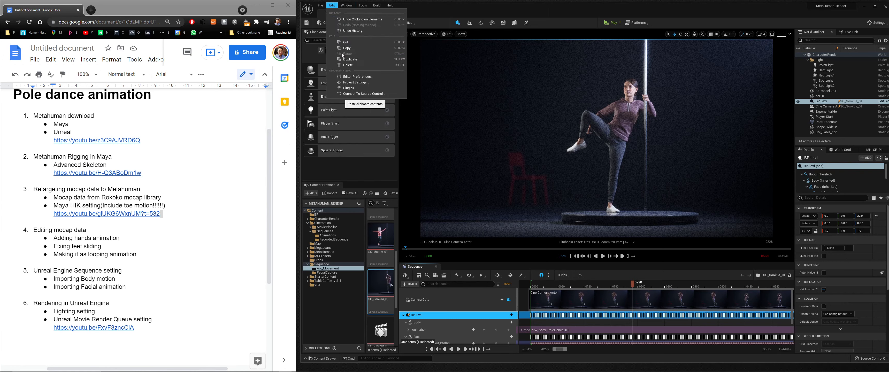
click(346, 6)
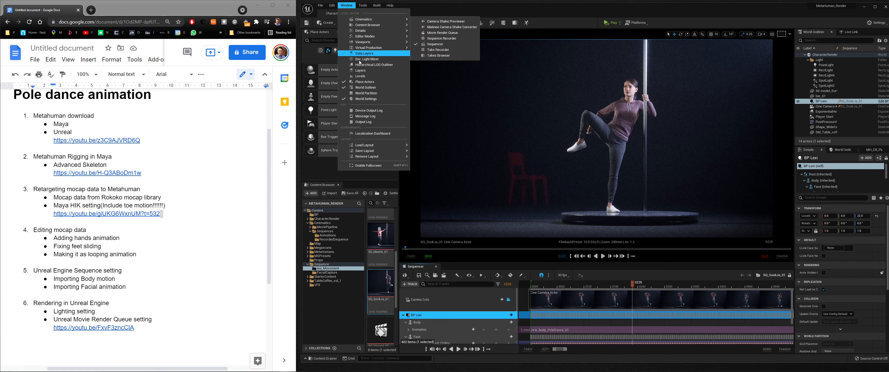
mouse_move(386, 25)
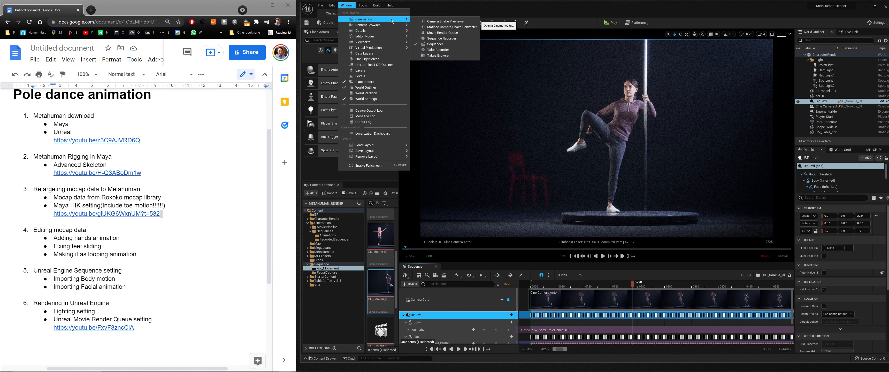
click(465, 34)
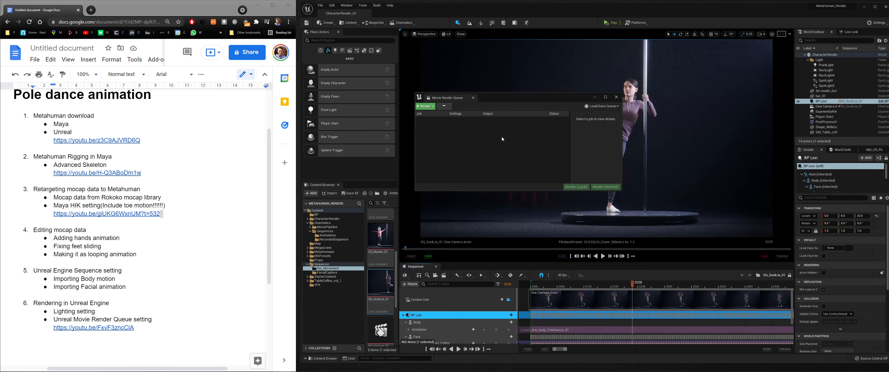
click(617, 98)
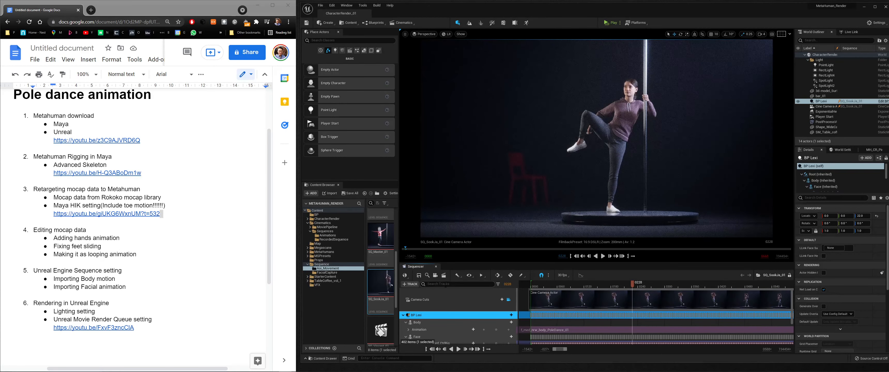
click(445, 276)
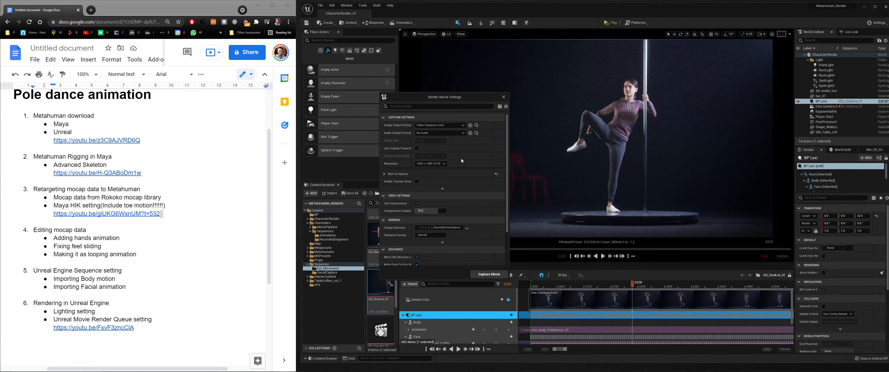
click(504, 97)
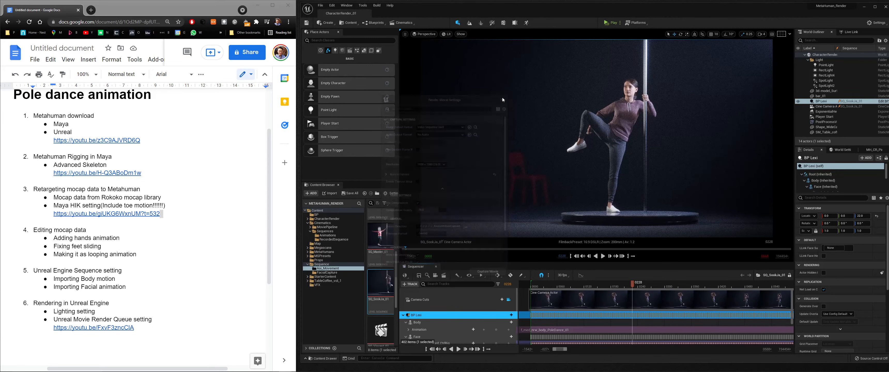
- Read through the tutorial outline from Metahuman download to Rendering in Unreal Engine
scroll(174, 237, up, 3)
scroll(173, 236, down, 5)
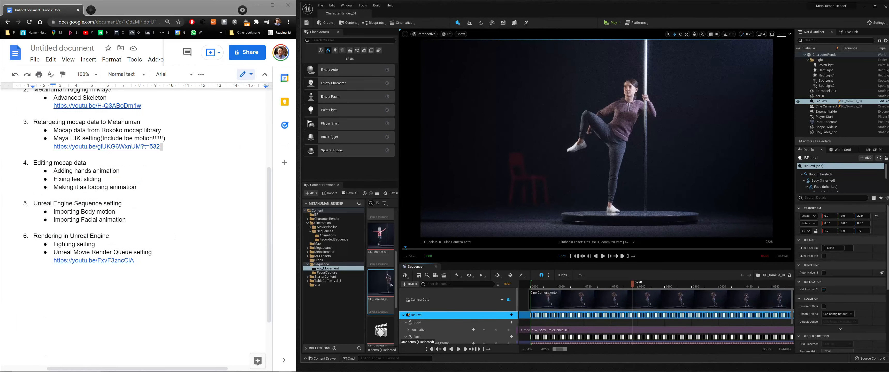
scroll(178, 237, up, 4)
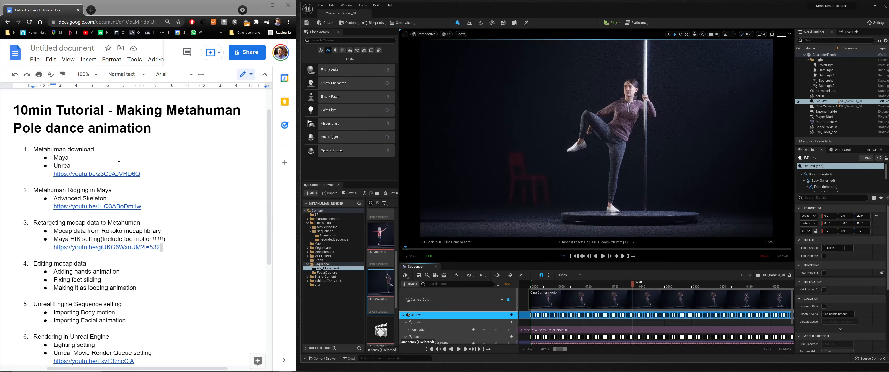
scroll(159, 192, down, 5)
scroll(169, 166, up, 6)
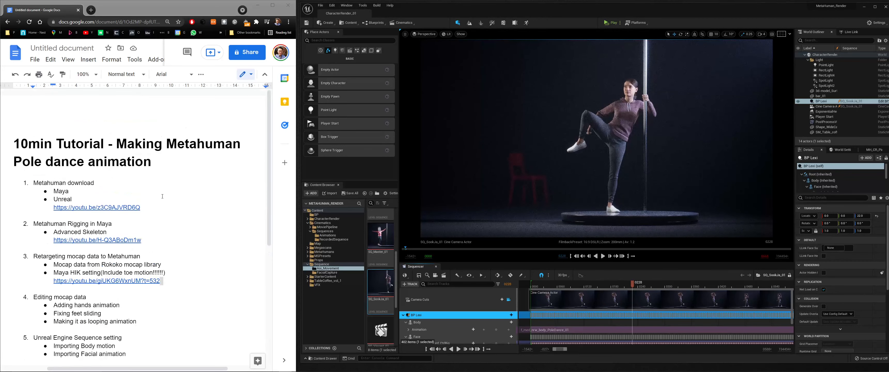
scroll(193, 138, down, 1)
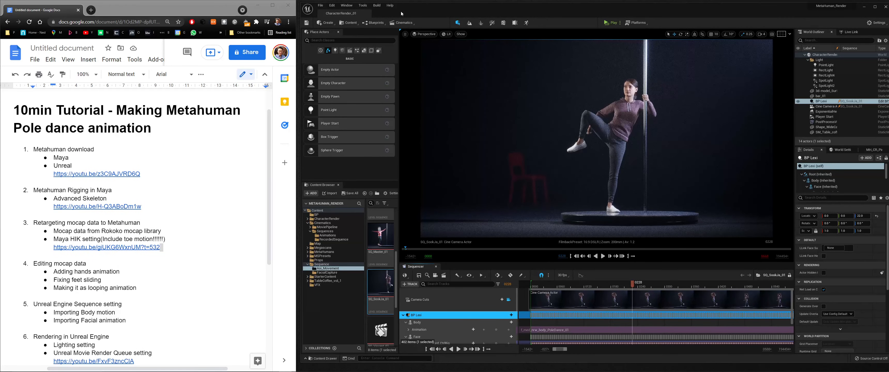
- Switch to the Maya scene with the rigged MetaHuman and view the character standing by the pole
mouse_move(424, 12)
mouse_down()
mouse_move(421, 77)
mouse_move(423, 14)
mouse_up()
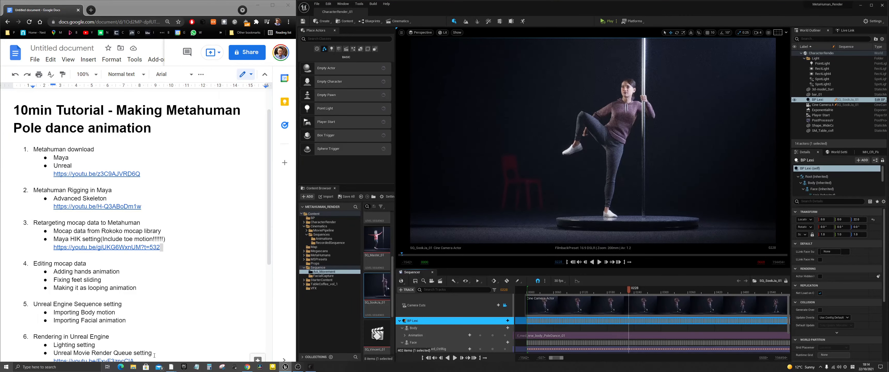
click(171, 367)
click(193, 346)
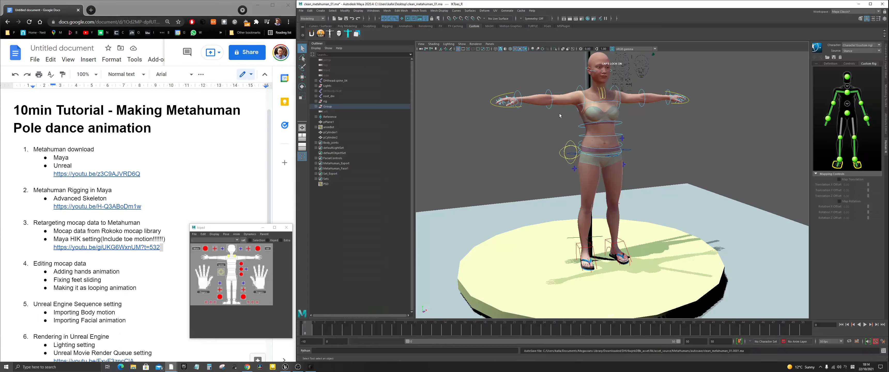
alt+drag(652, 162, 622, 150)
alt+middle_drag(622, 151, 632, 163)
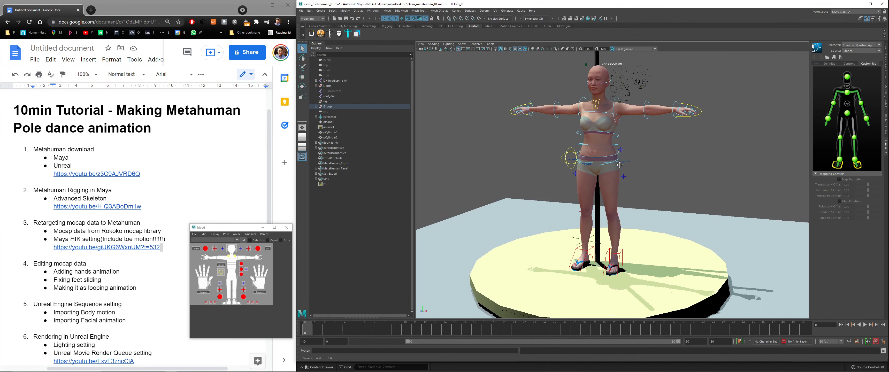
- Place the cursor at the items under Metahuman download in the tutorial outline
click(194, 160)
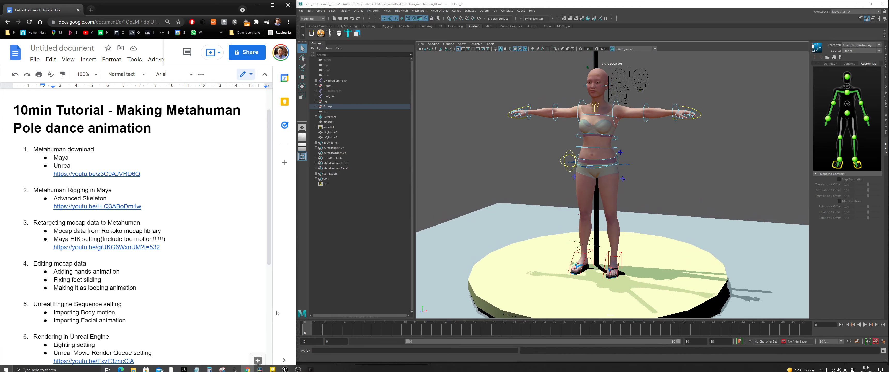
click(142, 173)
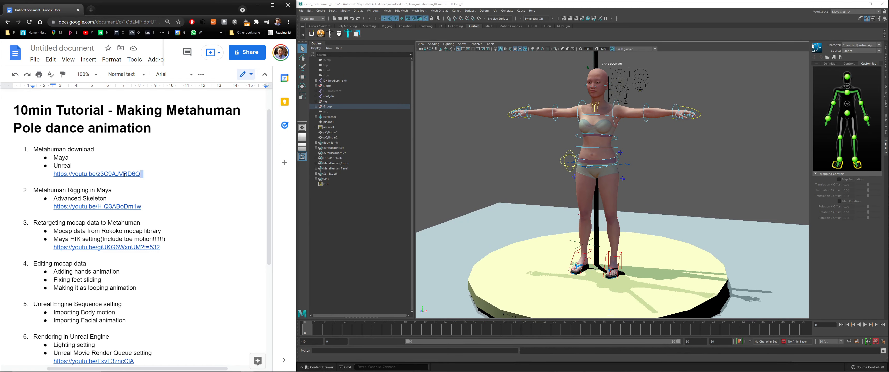
click(159, 165)
- Deselect the rig and hide the character's body control curves in the Maya viewport
alt+drag(573, 138, 587, 129)
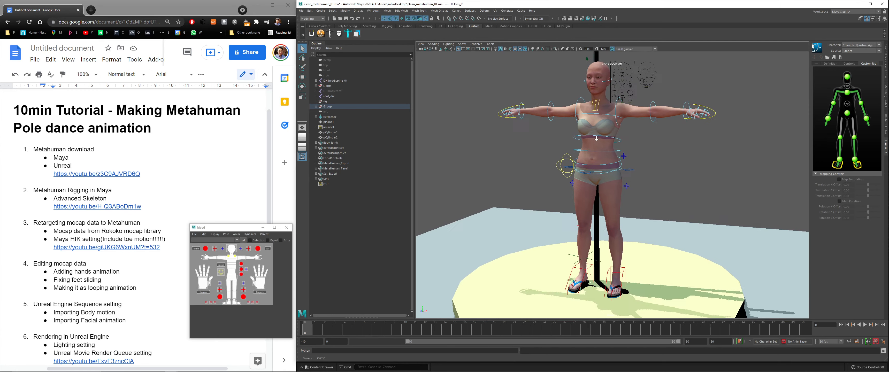
alt+right_drag(583, 121, 591, 117)
alt+middle_drag(592, 116, 588, 141)
alt+drag(587, 141, 582, 153)
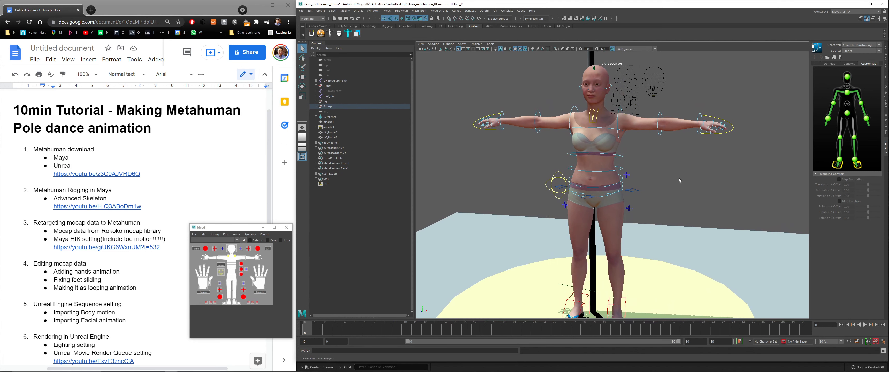
click(710, 183)
key(ctrl+1)
alt+drag(641, 171, 648, 158)
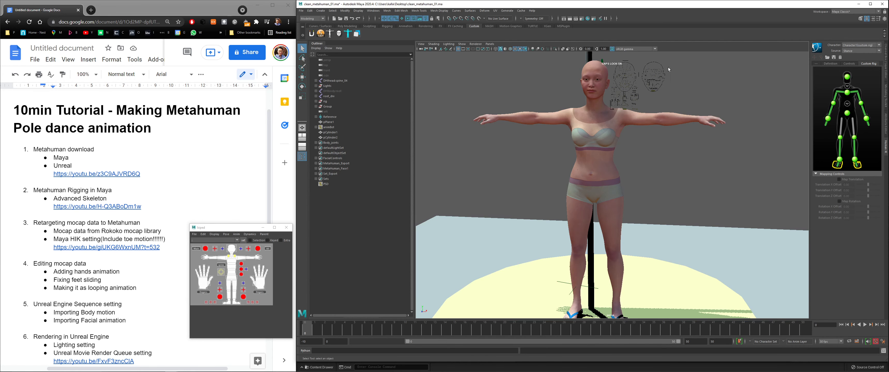
- Examine the MetaHuman's face and facial control board up close, toggling the body control curves on and off
alt+middle_drag(656, 93, 688, 143)
scroll(647, 126, up, 4)
scroll(659, 117, up, 2)
scroll(676, 135, up, 4)
alt+middle_drag(662, 117, 640, 140)
key(alt+1)
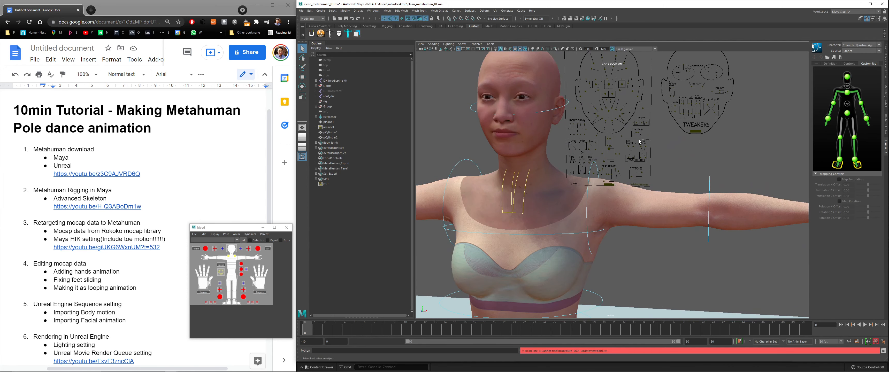
alt+middle_drag(602, 113, 623, 145)
key(alt+1)
scroll(621, 127, up, 5)
scroll(627, 116, down, 2)
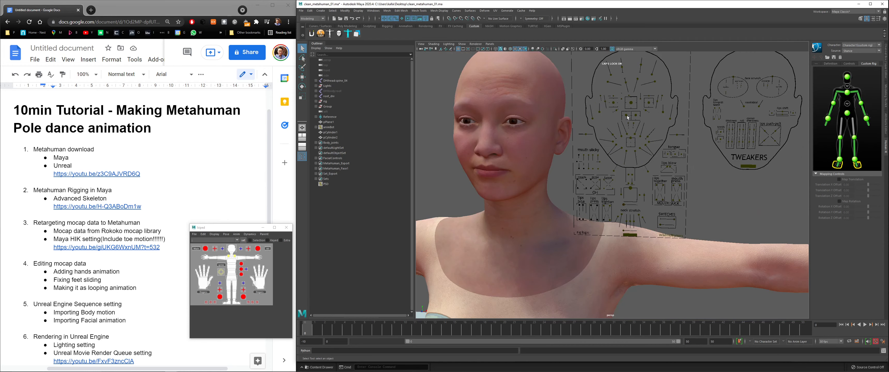
alt+middle_drag(628, 116, 645, 126)
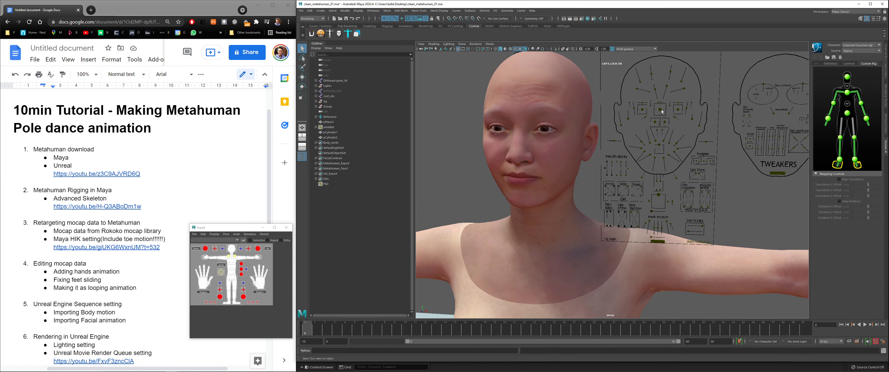
- Examine the character's upper body in T-pose together with the facial control boards
scroll(656, 133, down, 5)
alt+middle_drag(650, 169, 640, 136)
scroll(645, 136, up, 2)
key(Caps_Lock)
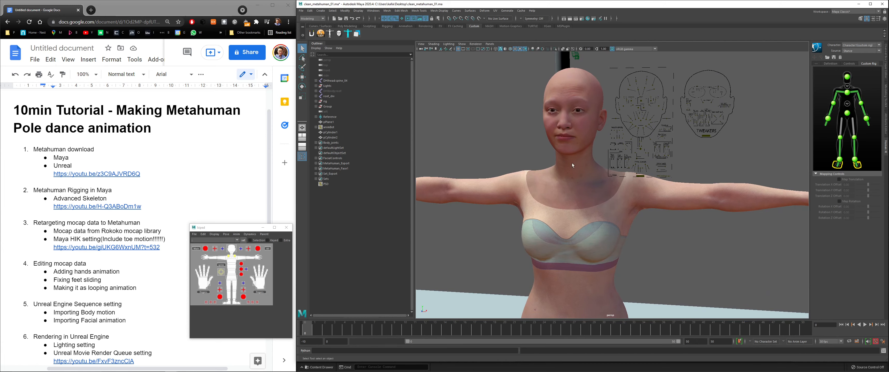
scroll(589, 150, down, 4)
alt+middle_drag(578, 207, 621, 157)
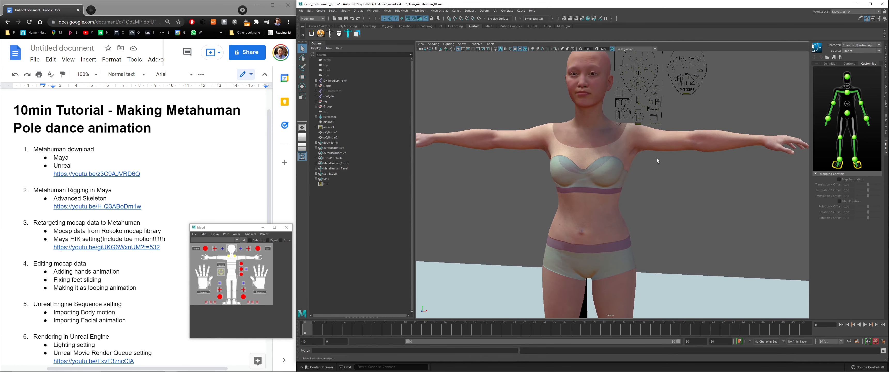
scroll(657, 159, down, 1)
alt+middle_drag(653, 125, 654, 142)
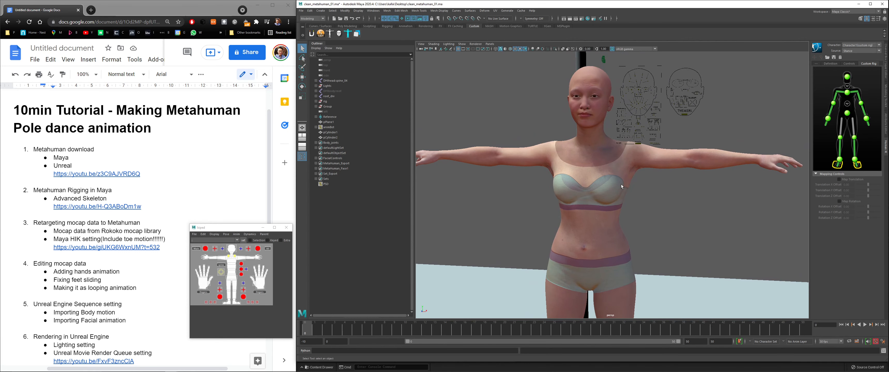
- Try shifting the eyes with the central eye control on the facial control board, and undo the moves
scroll(642, 174, down, 1)
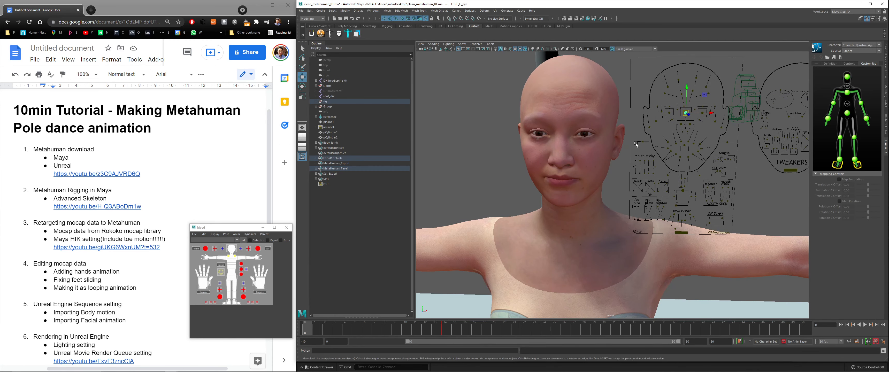
mouse_move(656, 144)
alt+mouse_down()
mouse_move(644, 144)
mouse_move(669, 135)
alt+mouse_up()
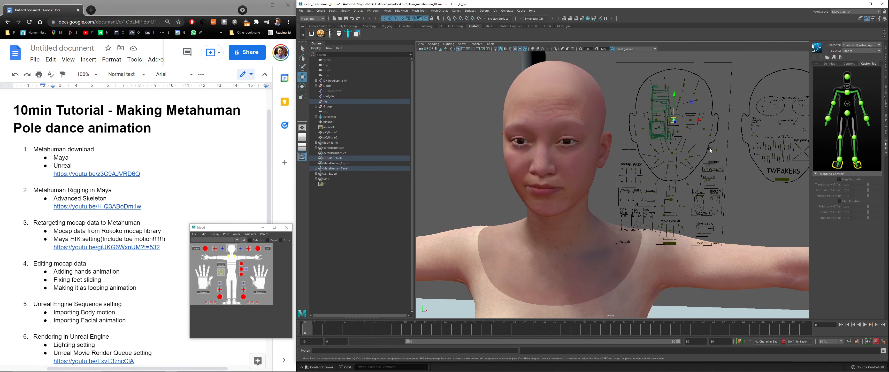
click(698, 138)
click(691, 120)
drag(691, 120, 665, 115)
key(ctrl+z)
click(696, 138)
click(672, 120)
scroll(675, 121, up, 3)
key(ctrl+z)
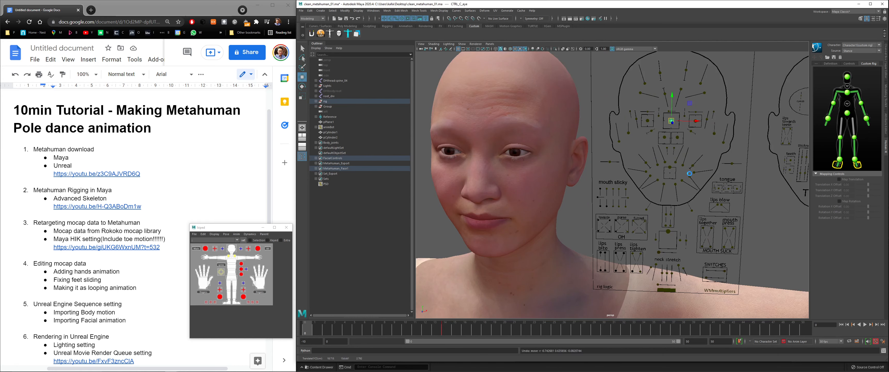
- Try moving the jaw control on the facial control board, and undo the move
click(669, 231)
mouse_move(669, 231)
mouse_down()
mouse_move(668, 248)
mouse_move(674, 218)
mouse_move(661, 245)
mouse_move(659, 221)
mouse_up()
key(ctrl+z)
scroll(615, 224, down, 4)
alt+drag(593, 224, 615, 222)
scroll(614, 222, up, 1)
alt+middle_drag(616, 219, 629, 194)
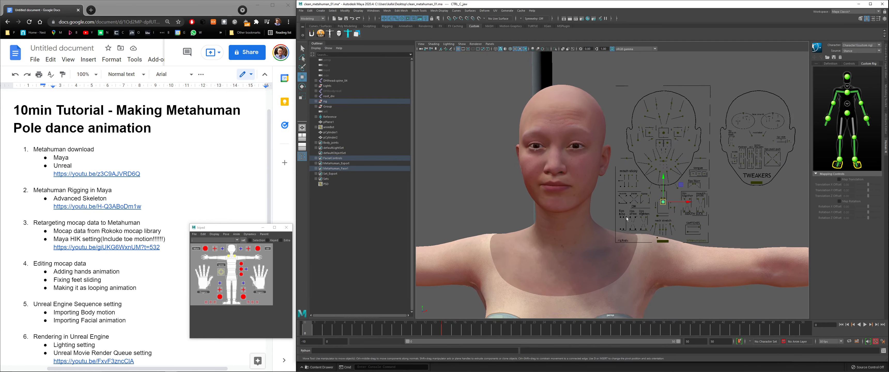
- Try the controls around the mouth and jaw on the facial board, undo the changes and clear the selection
scroll(642, 176, up, 3)
alt+drag(662, 159, 676, 136)
click(663, 165)
key(ctrl+z)
click(668, 160)
key(ctrl+z)
click(748, 178)
alt+drag(749, 181, 746, 169)
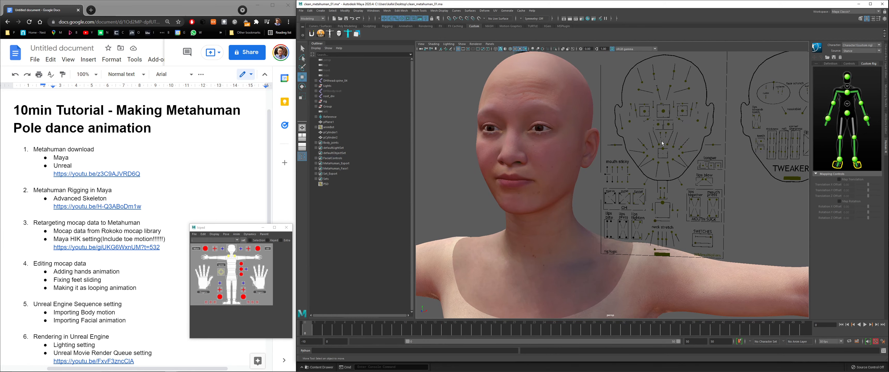
scroll(723, 156, down, 3)
alt+drag(705, 158, 715, 164)
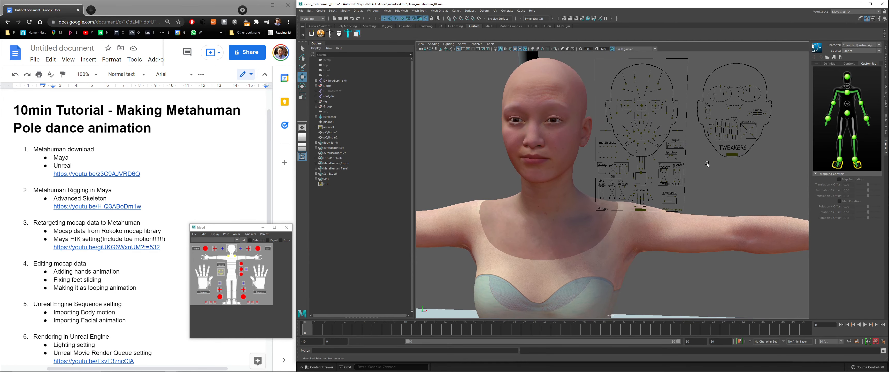
scroll(710, 173, down, 1)
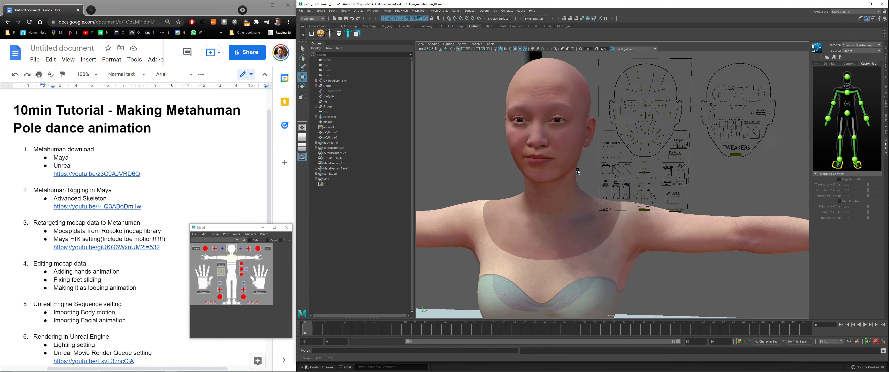
alt+drag(710, 173, 723, 166)
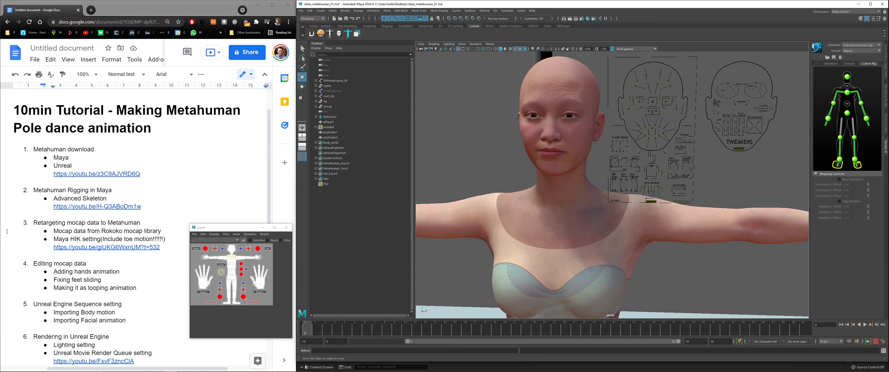
- Open the YouTube walkthrough linked under Metahuman download, skim its face rig and animation chapters, and return to the tutorial outline
click(122, 174)
click(145, 183)
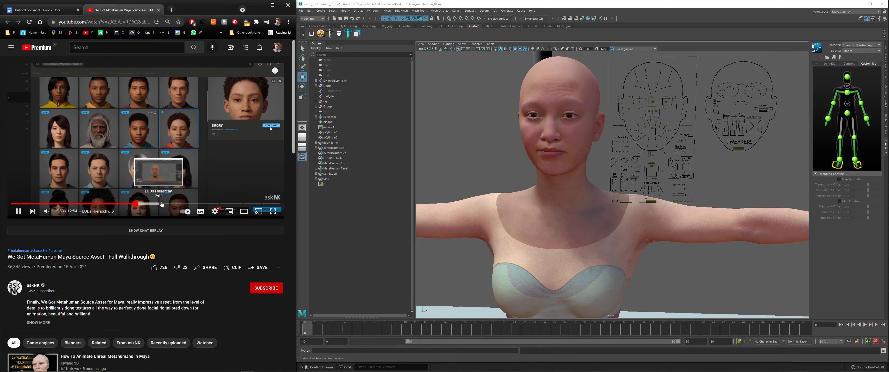
click(194, 204)
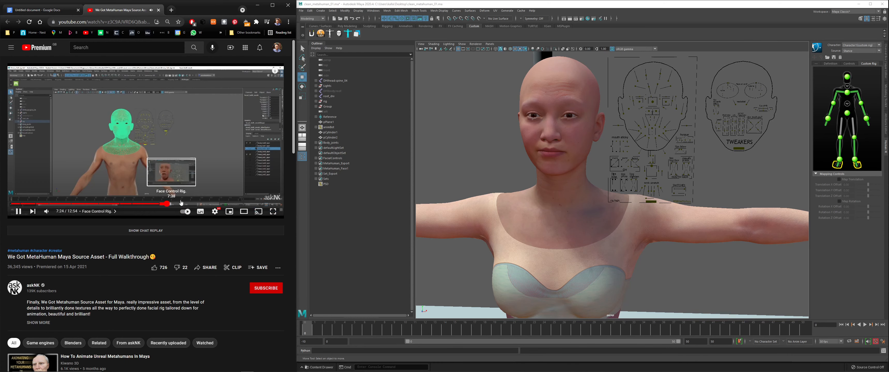
click(225, 204)
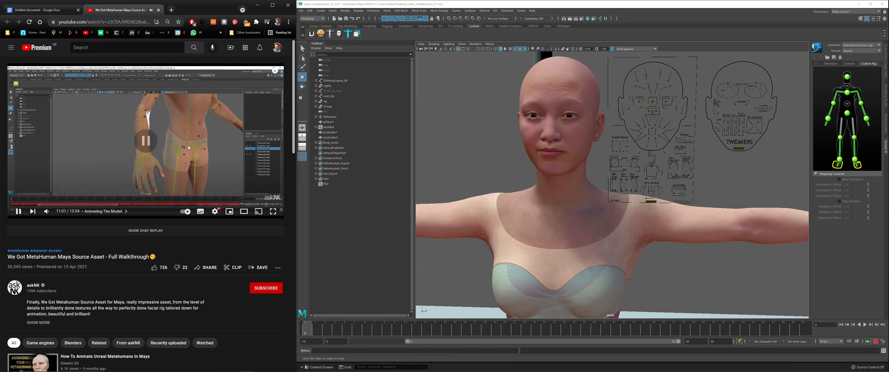
click(47, 10)
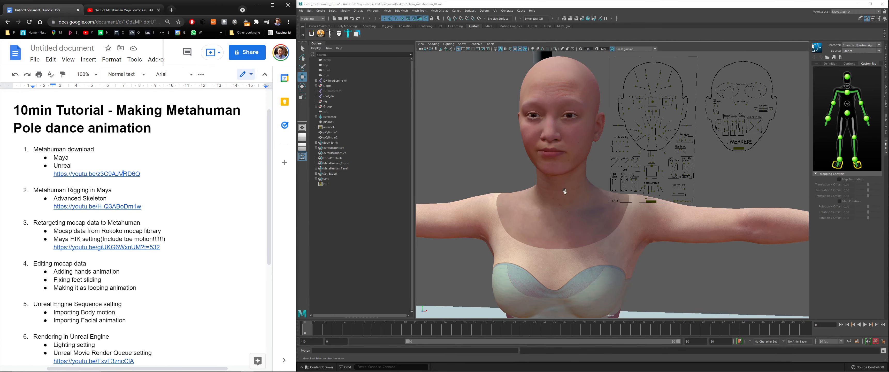
- Show the body control curves on the full-length T-posed MetaHuman in the Maya viewport
scroll(577, 186, down, 8)
alt+middle_drag(613, 255, 602, 167)
scroll(613, 201, down, 2)
scroll(602, 173, down, 1)
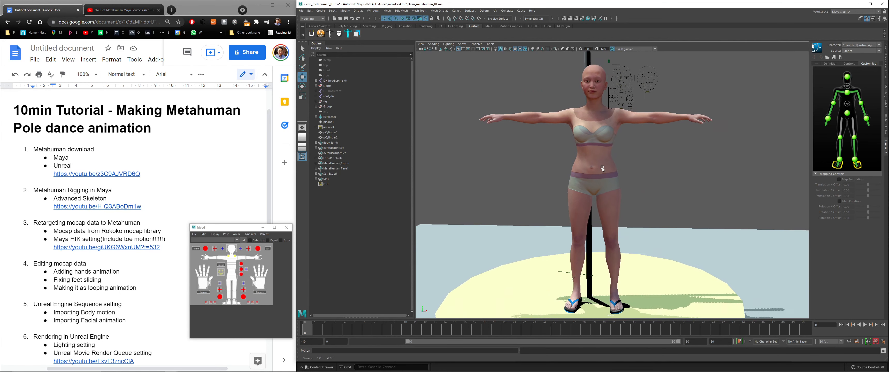
alt+drag(670, 160, 674, 162)
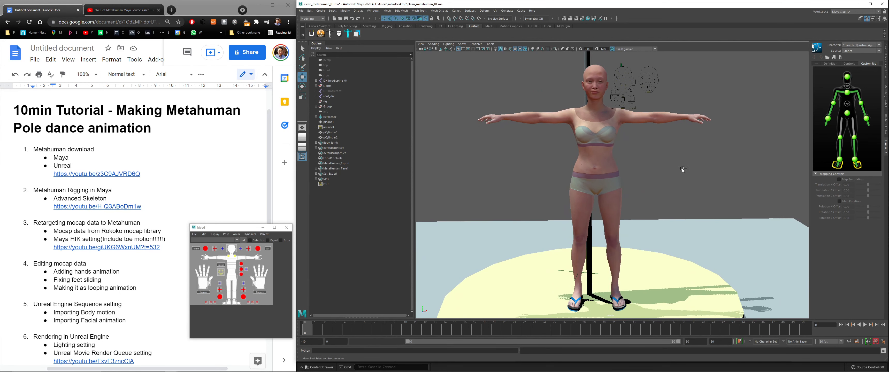
key(ctrl+1)
key(ctrl+1)
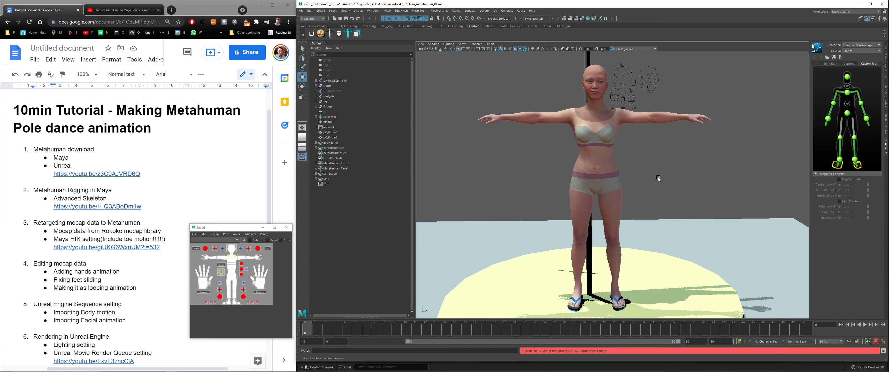
mouse_move(657, 177)
alt+mouse_down()
mouse_move(662, 168)
mouse_move(672, 181)
alt+mouse_up()
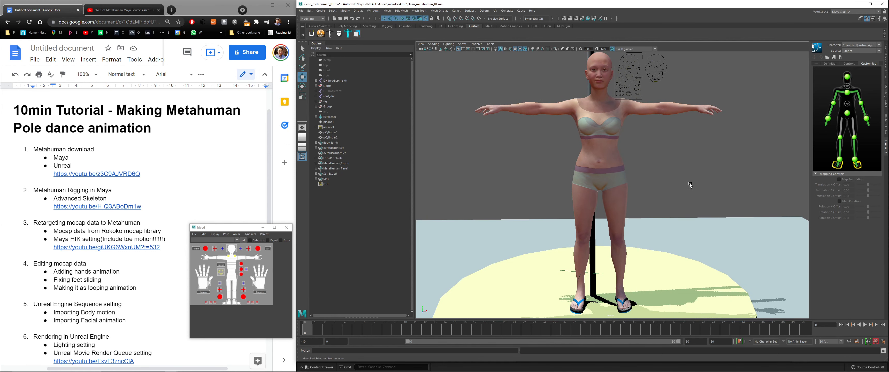
key(ctrl+1)
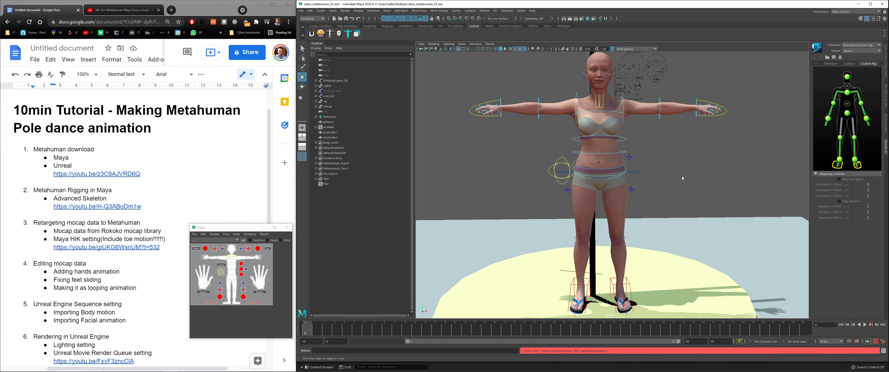
- Examine the body rig's control curves from several angles, selecting the root and head controls, and clear the selection
alt+drag(682, 175, 678, 164)
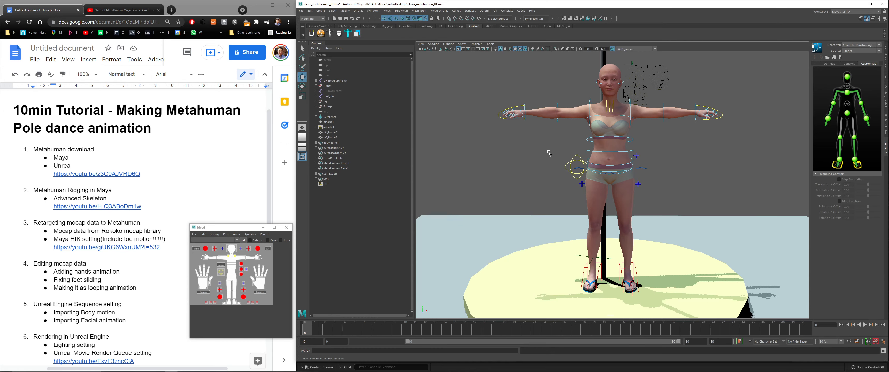
mouse_move(546, 154)
alt+mouse_down()
mouse_move(534, 148)
mouse_move(528, 164)
mouse_move(538, 157)
alt+mouse_up()
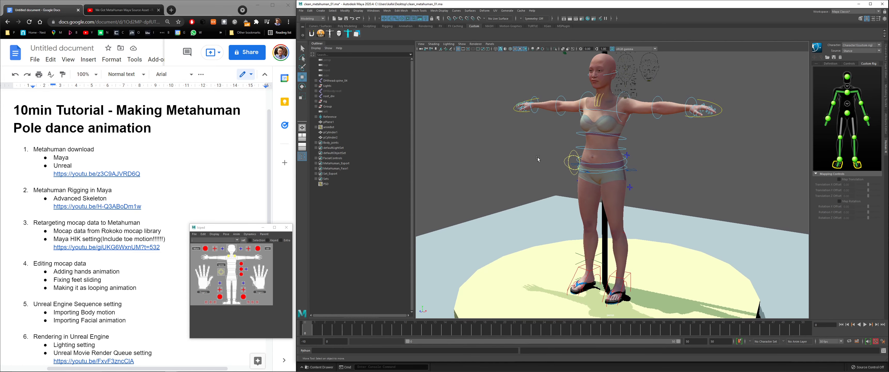
alt+drag(485, 162, 512, 155)
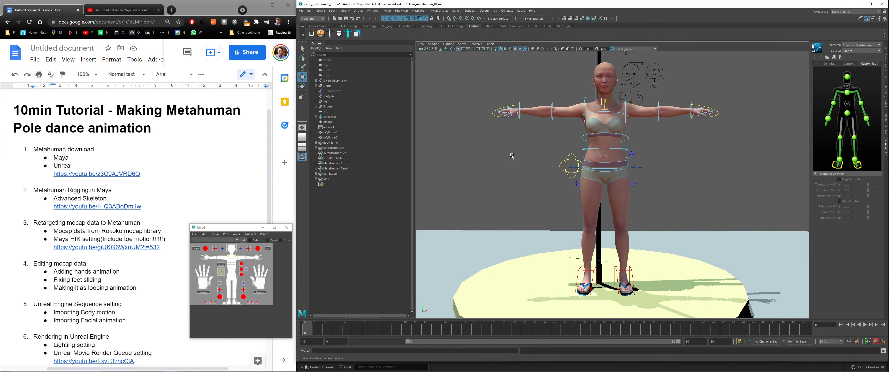
alt+drag(517, 145, 562, 138)
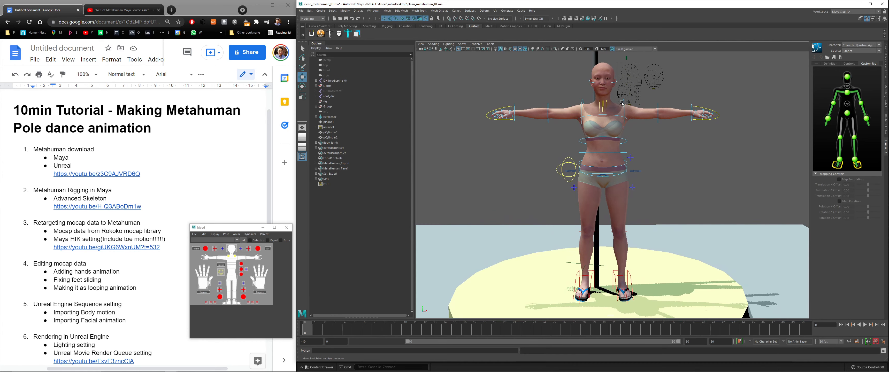
alt+drag(643, 129, 622, 148)
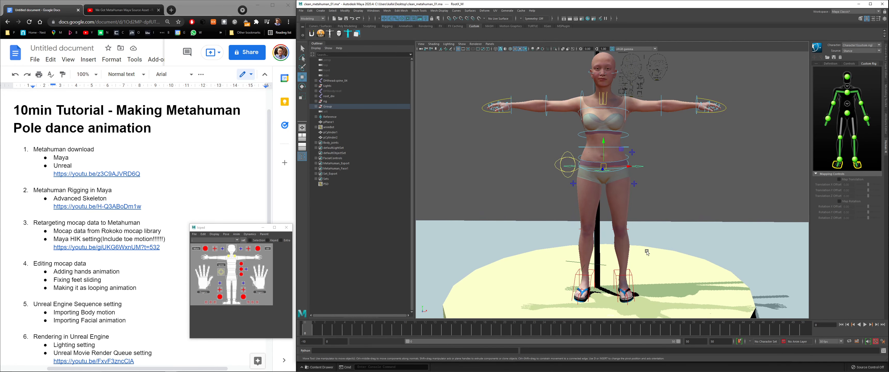
click(599, 79)
key(e)
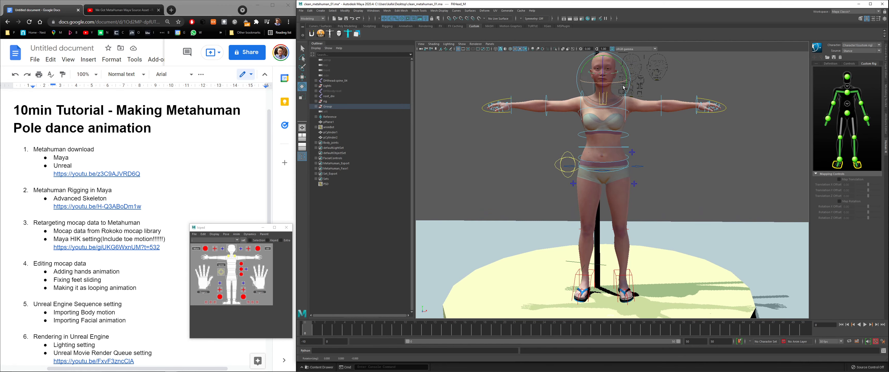
click(710, 135)
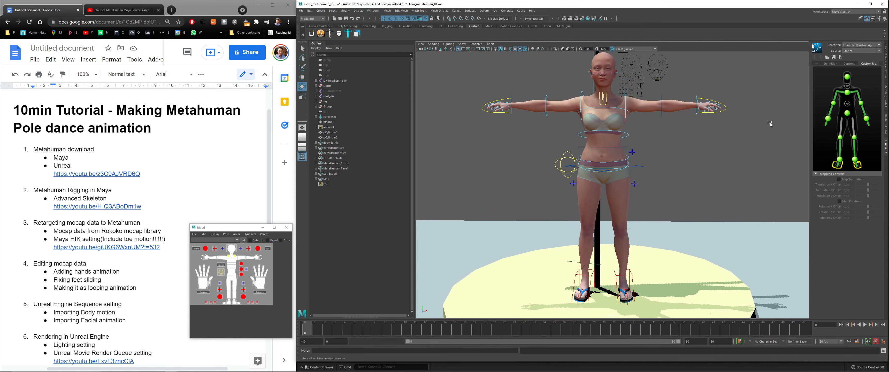
- Set the HumanIK character's source to None and leave no rig control selected
click(856, 51)
click(855, 57)
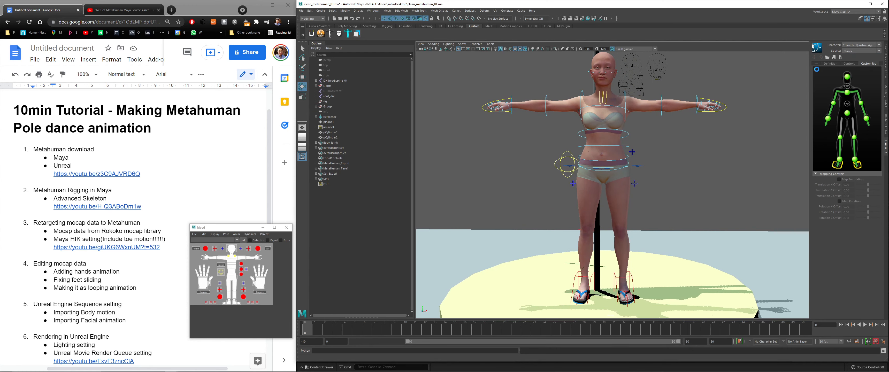
alt+middle_drag(632, 142, 674, 151)
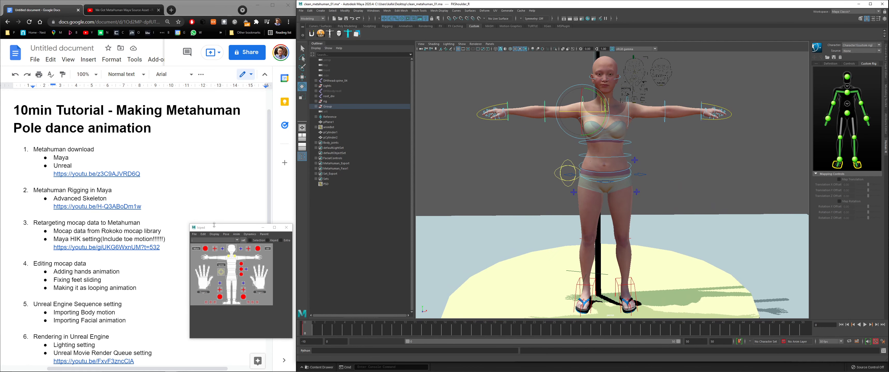
click(460, 196)
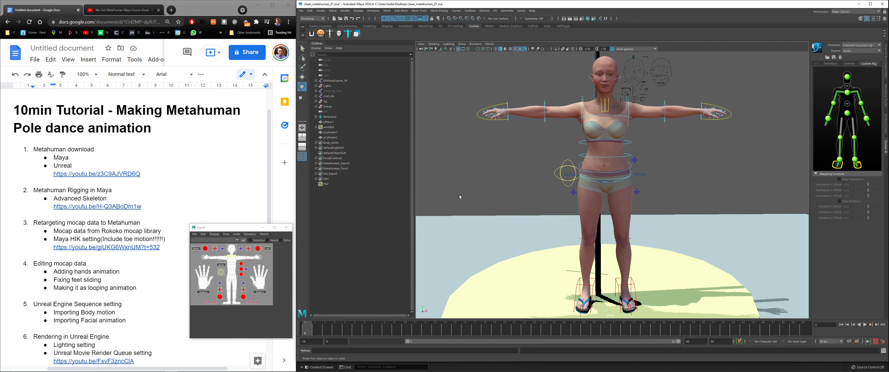
- Open the AdvancedSkeleton video linked under Metahuman Rigging in Maya, skim through it and leave it paused at 6:20
click(104, 205)
click(108, 218)
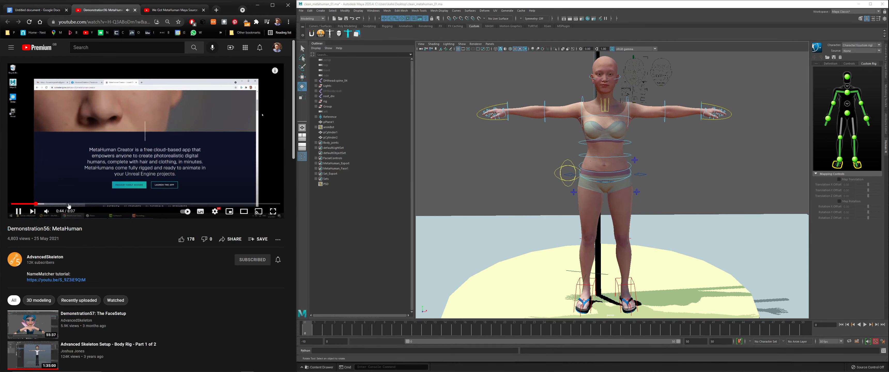
click(82, 205)
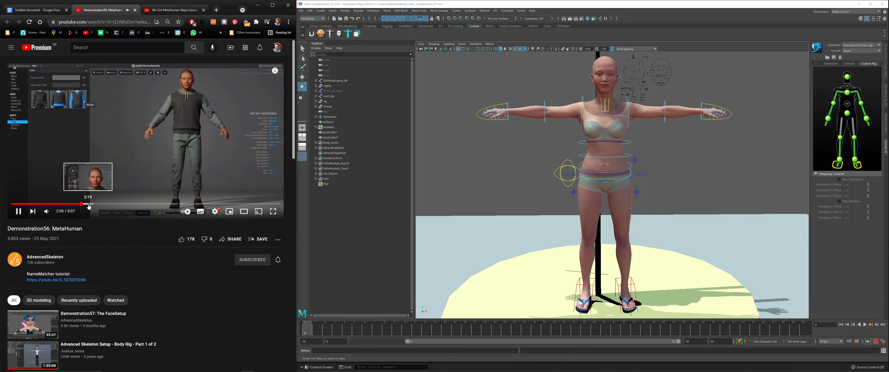
click(113, 205)
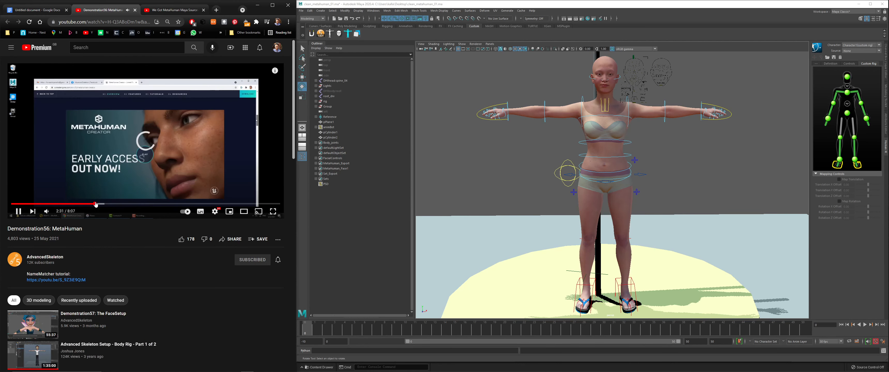
click(72, 204)
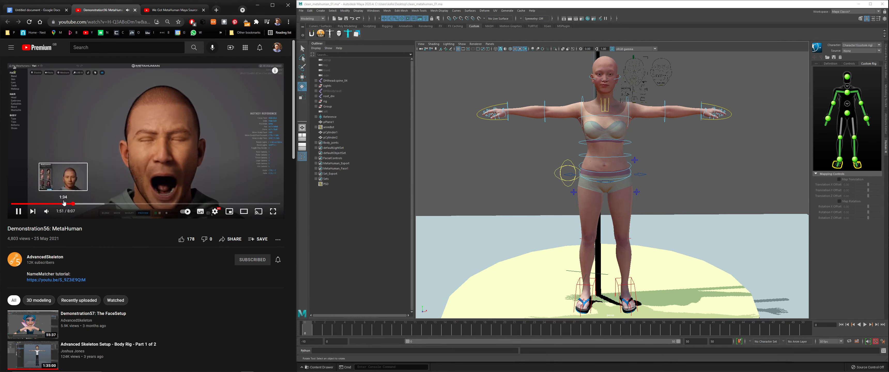
click(62, 204)
click(98, 204)
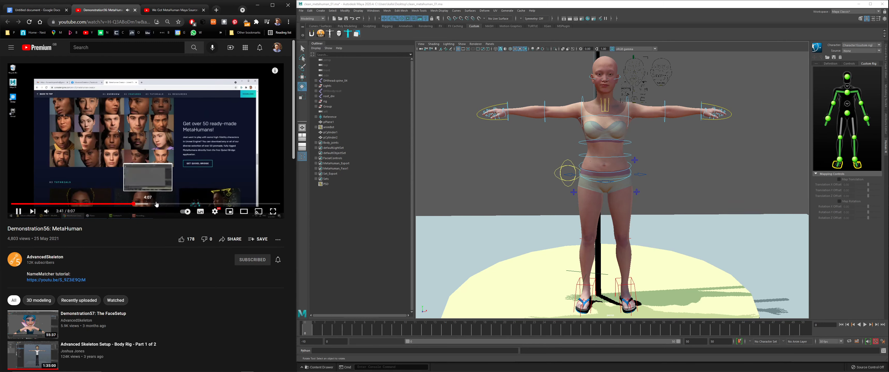
click(174, 204)
click(205, 204)
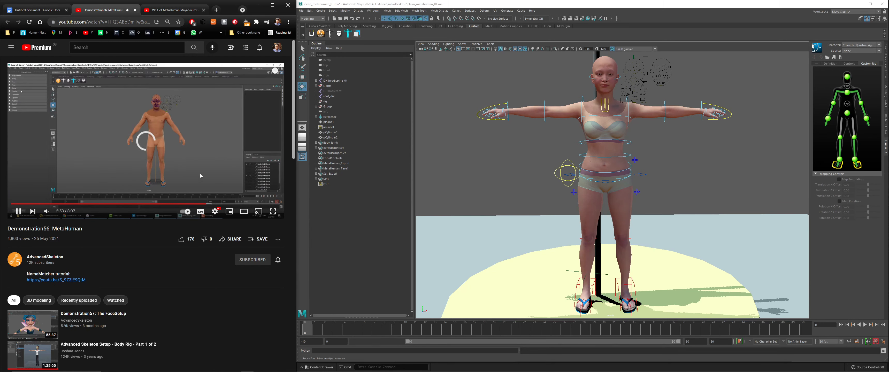
click(263, 187)
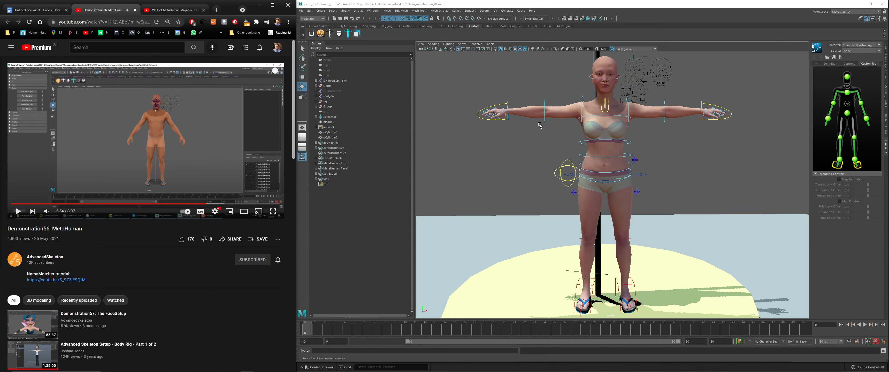
click(226, 203)
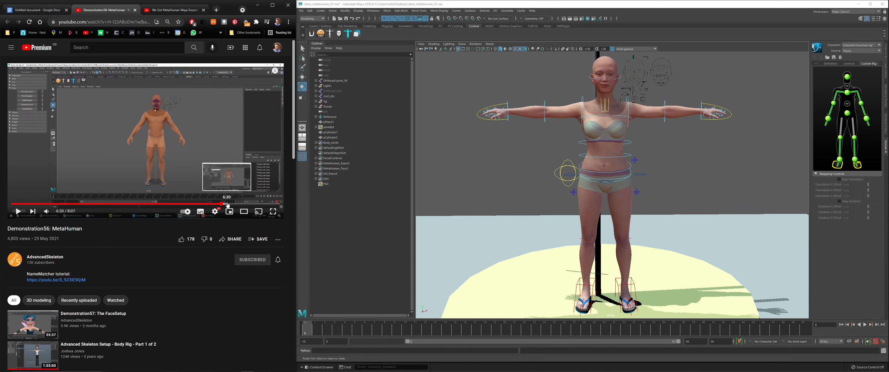
- Skip ahead in the AdvancedSkeleton MetaHuman video to 7:21, play it briefly, and return to the tutorial outline document
click(245, 204)
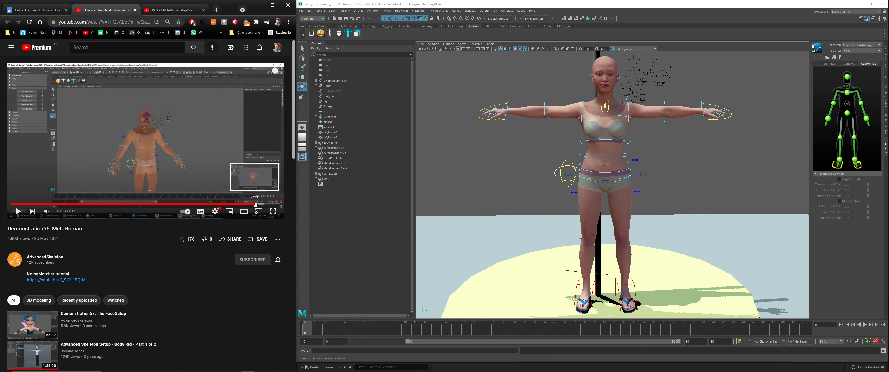
click(255, 203)
click(197, 169)
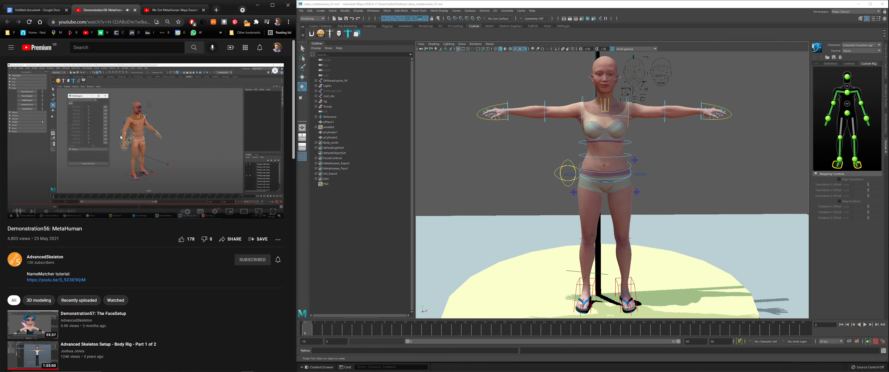
click(48, 10)
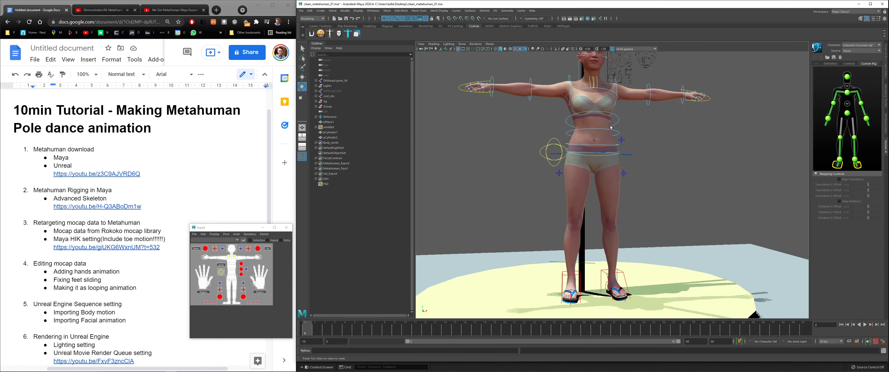
- Examine the T-posed MetaHuman's body rig from several angles and distances, selecting the head control and the floor plane
alt+drag(566, 138, 609, 134)
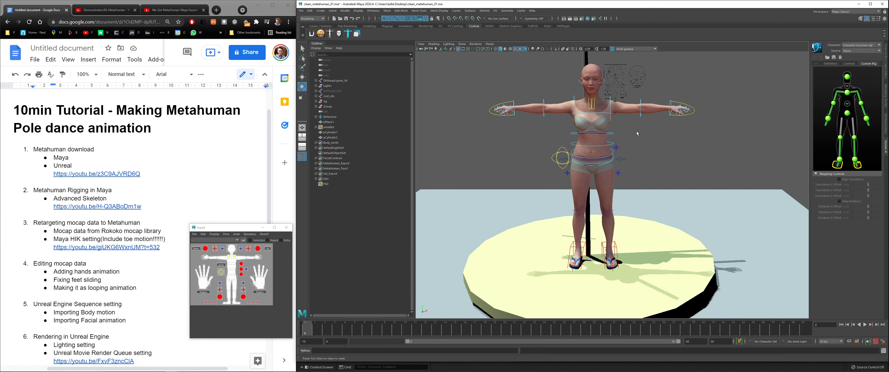
click(640, 116)
alt+drag(649, 112, 638, 119)
drag(648, 116, 744, 81)
key(ctrl+z)
click(745, 81)
click(578, 86)
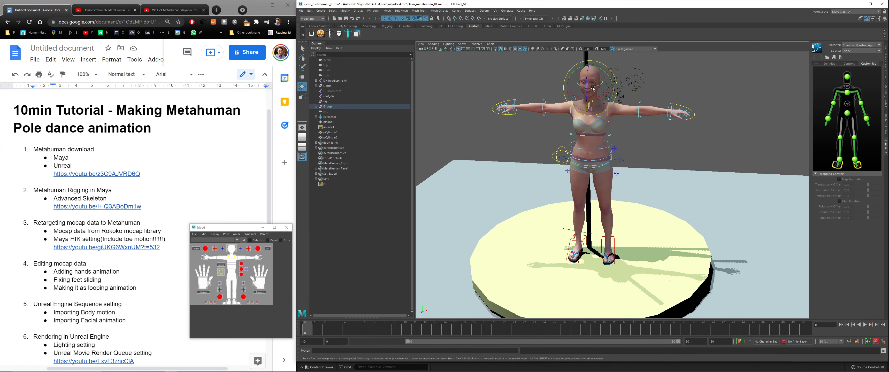
click(494, 186)
alt+drag(494, 186, 513, 165)
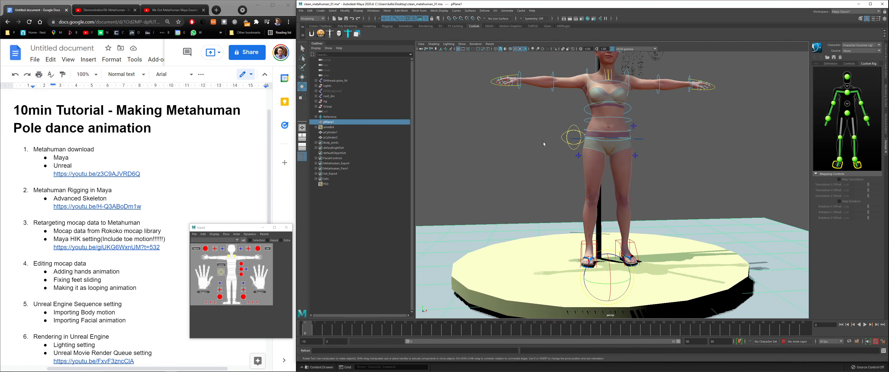
scroll(539, 146, down, 5)
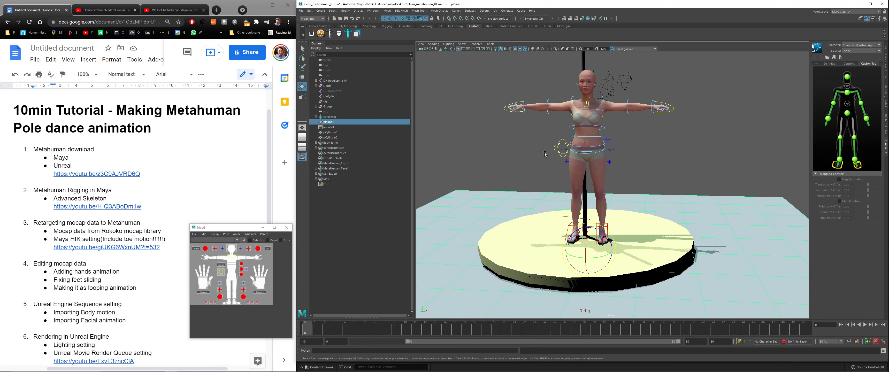
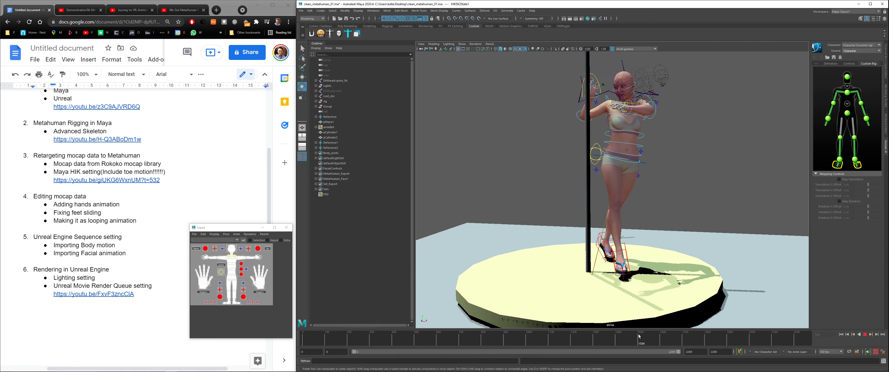
- Inspect the retargeted MetaHuman's hands and upper body beside the pole from several angles, and start animation playback
scroll(616, 71, up, 3)
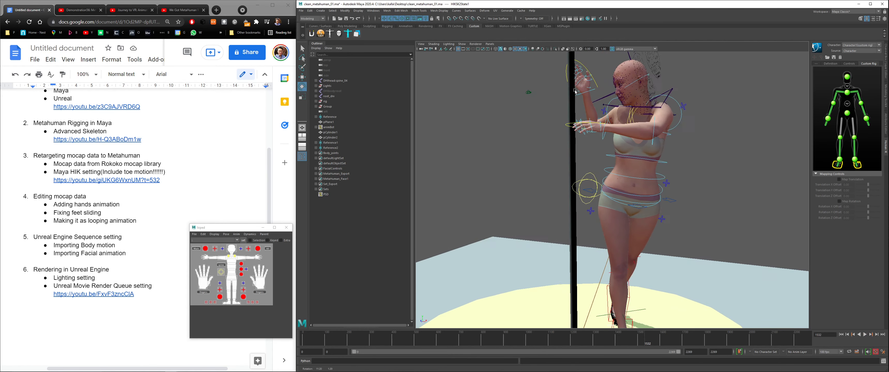
alt+drag(581, 91, 618, 193)
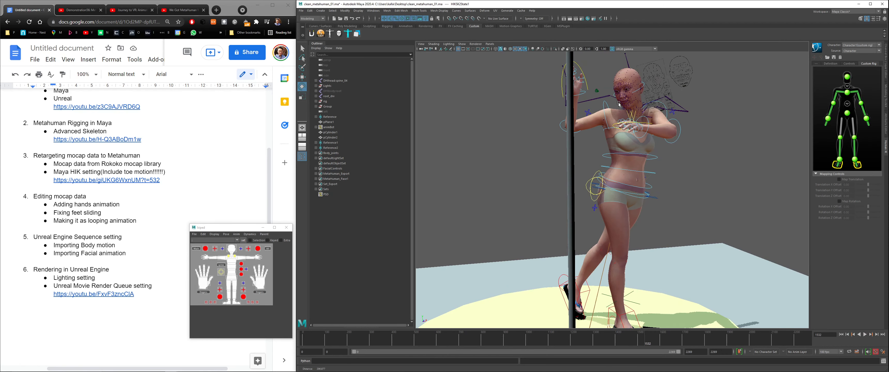
scroll(607, 221, down, 2)
alt+drag(586, 242, 600, 255)
key(alt+v)
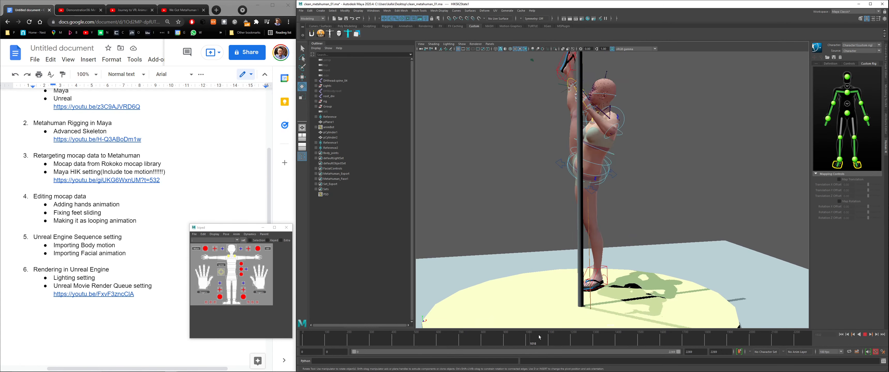
- Scrub the retargeted pole dance to its last frame, and play it back from the start with the whole stage in view
drag(636, 337, 843, 326)
alt+drag(549, 127, 579, 139)
drag(444, 341, 483, 340)
alt+drag(553, 101, 776, 312)
drag(727, 344, 809, 340)
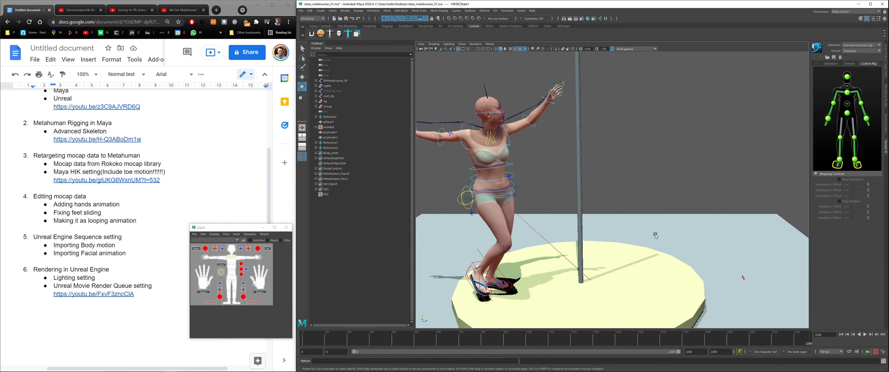
alt+drag(655, 233, 656, 251)
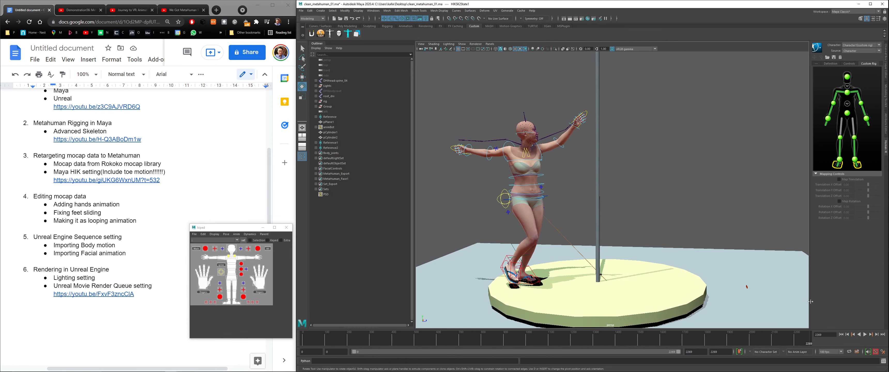
key(alt+v)
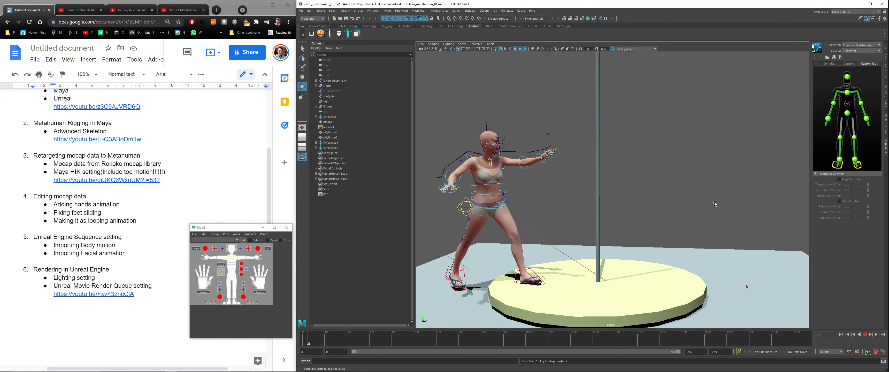
click(864, 335)
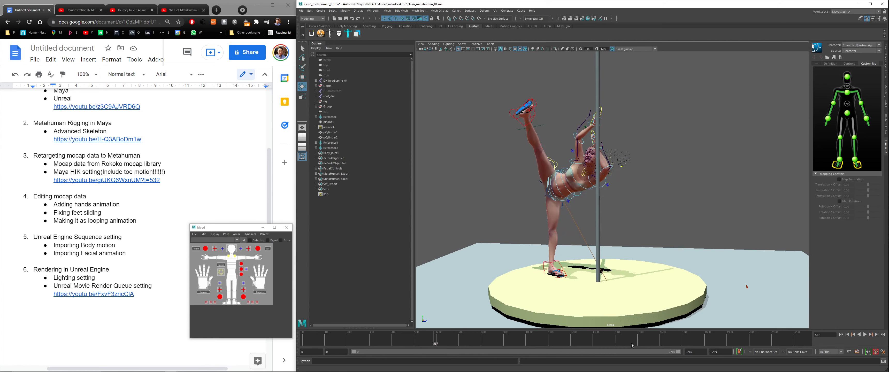
- Inspect the MetaHuman's raised-leg poses at about frame 612 and about frame 1404
drag(609, 345, 439, 338)
scroll(617, 195, up, 2)
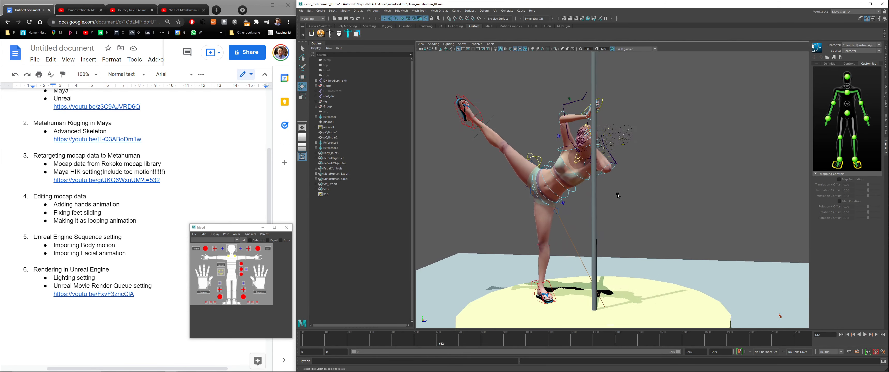
mouse_move(617, 194)
alt+middle_down()
mouse_move(636, 177)
mouse_move(620, 196)
alt+middle_up()
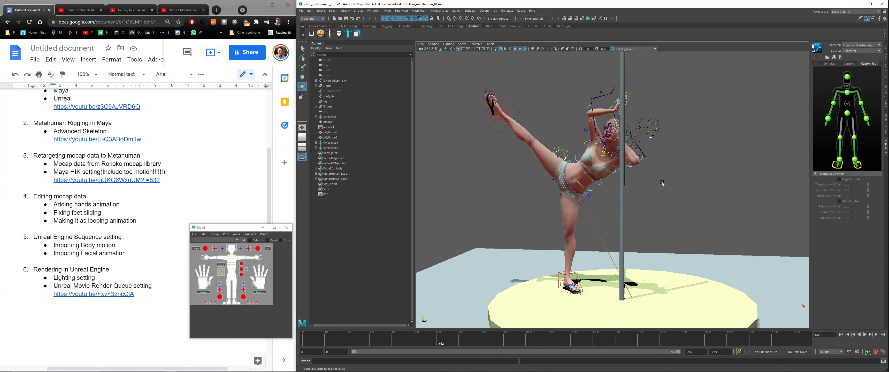
click(617, 341)
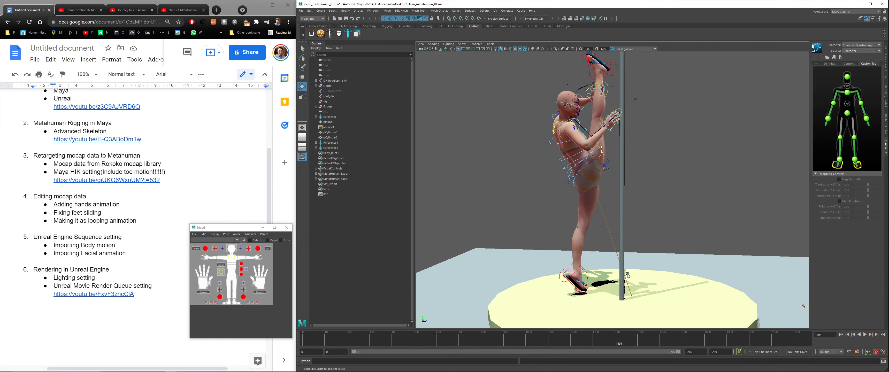
- Examine the leg-lift pose near frame 1404 from around the pole, and select the shoulder control
mouse_move(667, 137)
alt+mouse_down()
mouse_move(655, 146)
mouse_move(662, 138)
alt+mouse_up()
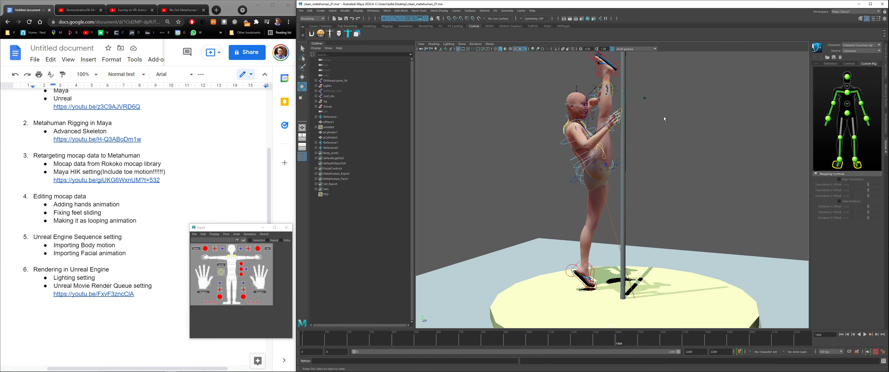
alt+drag(664, 116, 729, 128)
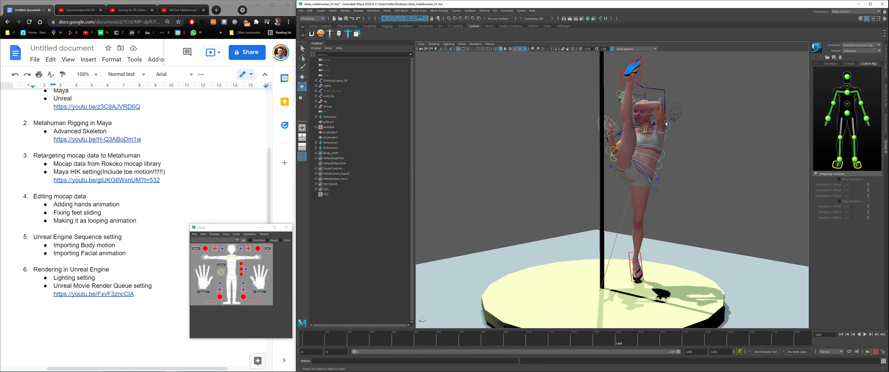
click(655, 139)
alt+drag(656, 141, 636, 106)
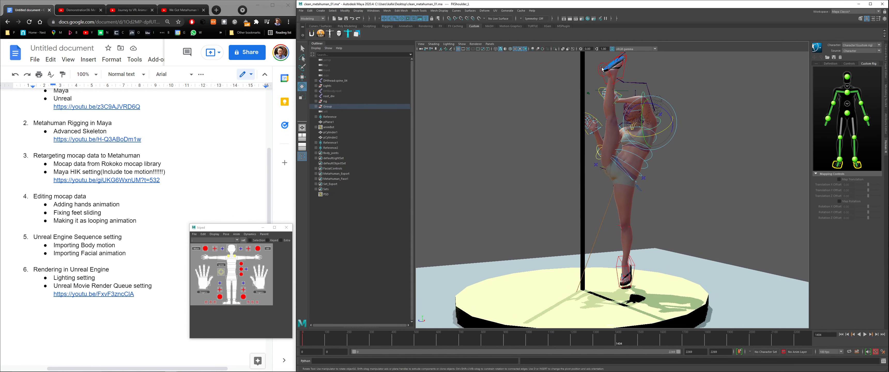
key(q)
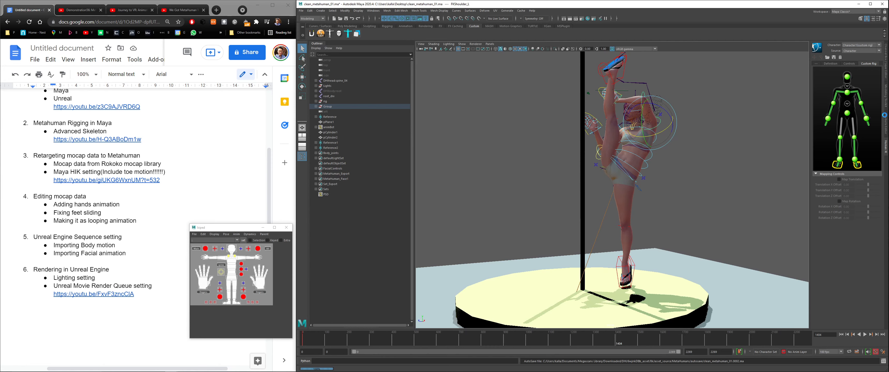
- Play and scrub the retargeted animation from the T-pose through the leg-lift poses, checking it from behind and in front
alt+drag(673, 183, 633, 216)
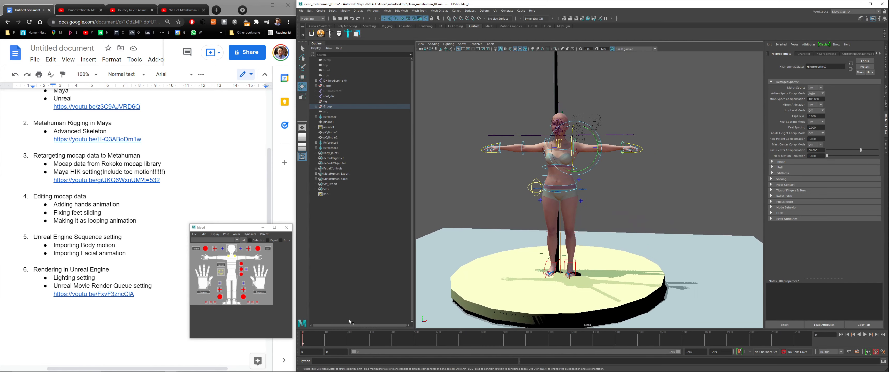
key(alt+v)
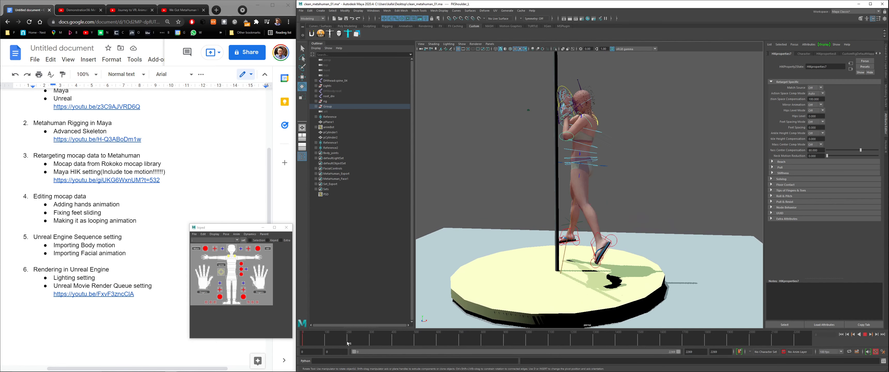
drag(361, 345, 443, 343)
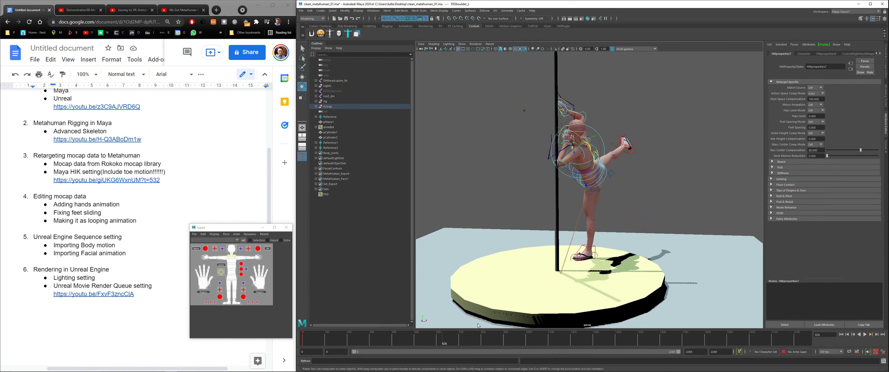
alt+drag(692, 177, 599, 204)
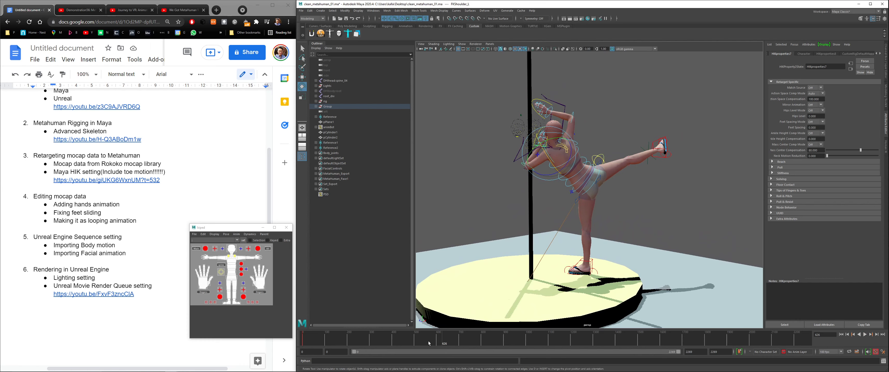
key(alt+v)
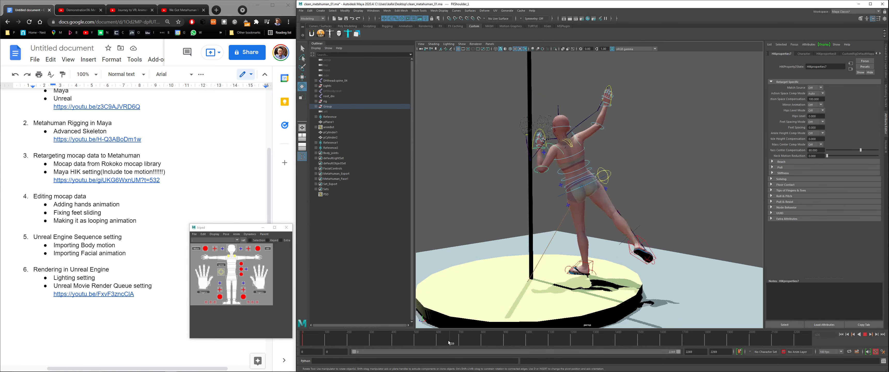
drag(448, 342, 436, 344)
alt+drag(626, 158, 704, 271)
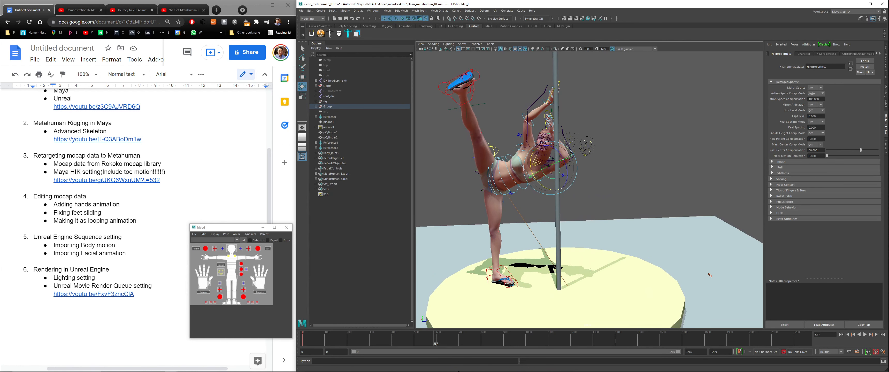
key(alt+v)
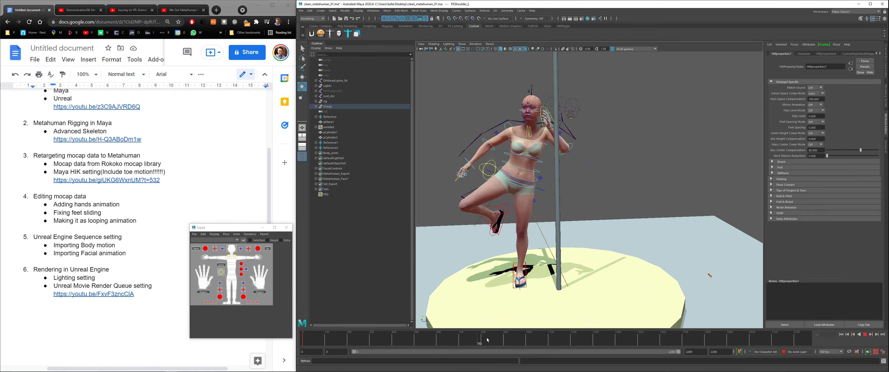
key(alt+v)
alt+drag(631, 171, 615, 168)
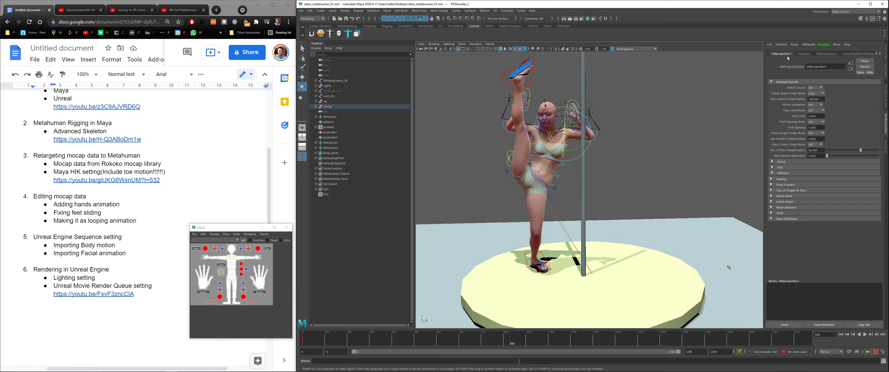
- Turn on Match Source in the retarget settings of the character's HIK properties
alt+drag(697, 125, 829, 82)
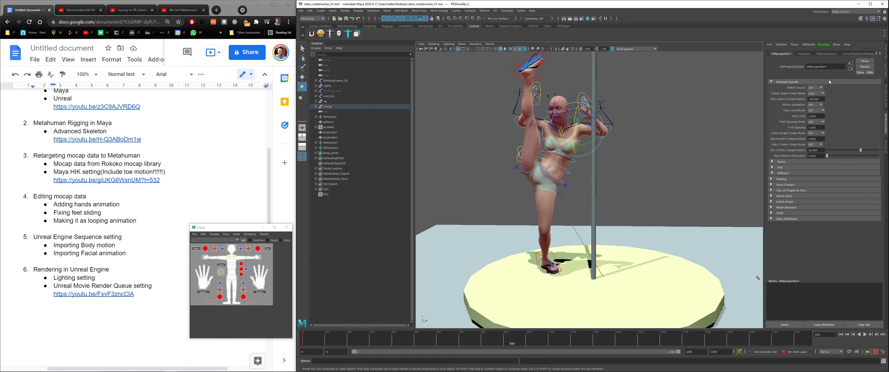
click(819, 88)
click(815, 92)
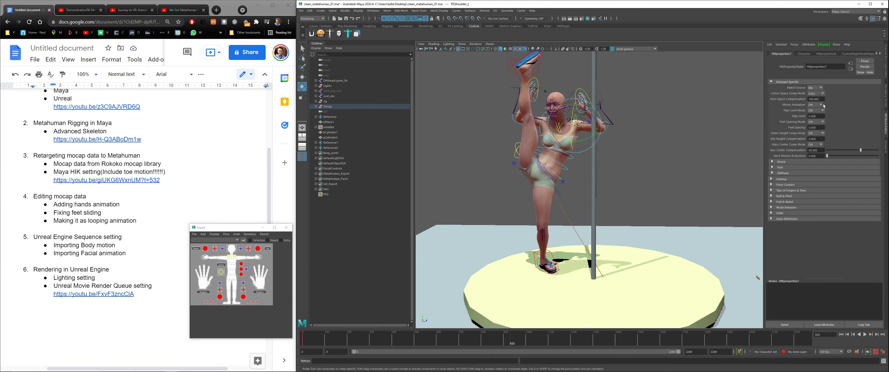
- Try Mirror Animation on the character and turn it back off, and set Hips Level Mode to Auto
click(819, 111)
click(817, 116)
click(820, 110)
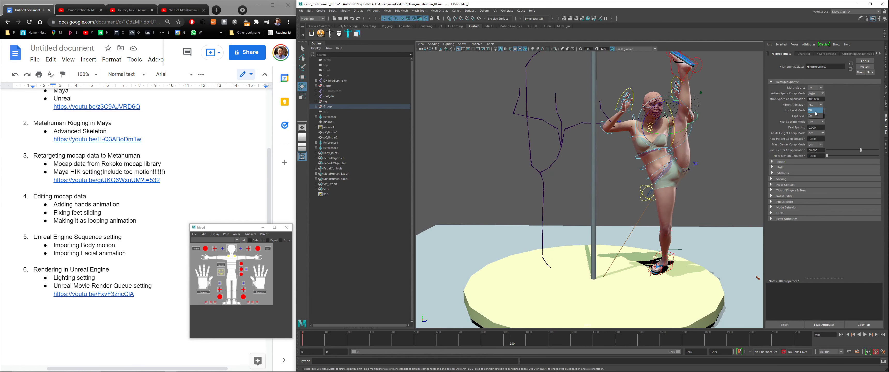
click(820, 112)
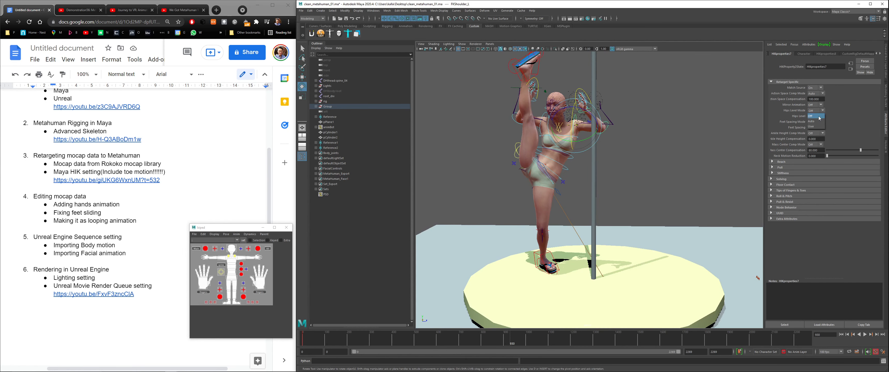
click(817, 122)
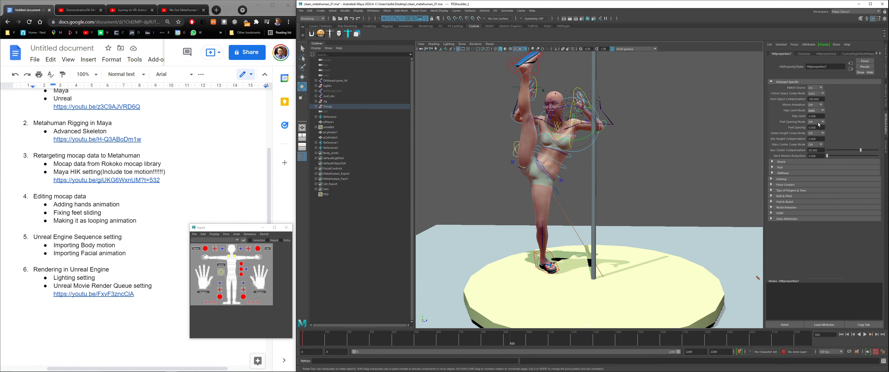
- Set Feet Spacing Mode and Ankle Height Comp Mode to Auto, and turn on Mass Center Comp Mode
click(820, 124)
click(816, 133)
click(820, 133)
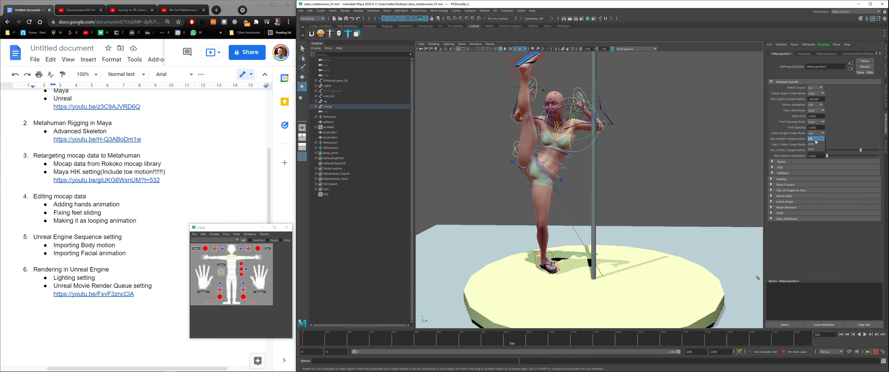
click(816, 142)
click(816, 144)
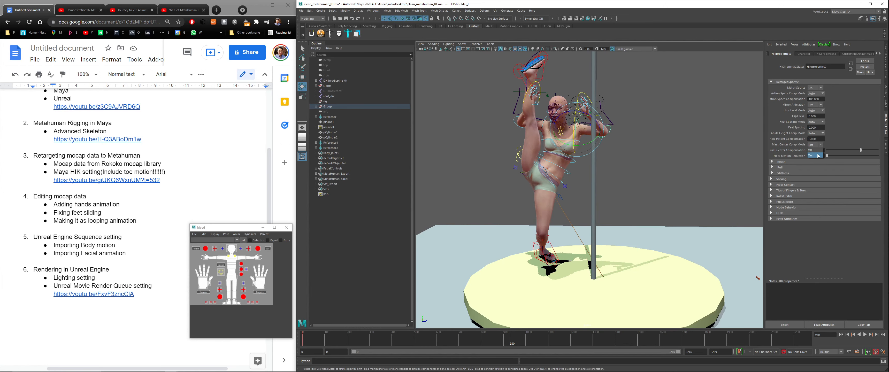
click(817, 155)
- Play and scrub the retargeted animation through the spin and leg-lift poses, checking the feet and hands from several sides
alt+drag(702, 173, 574, 148)
drag(332, 340, 354, 339)
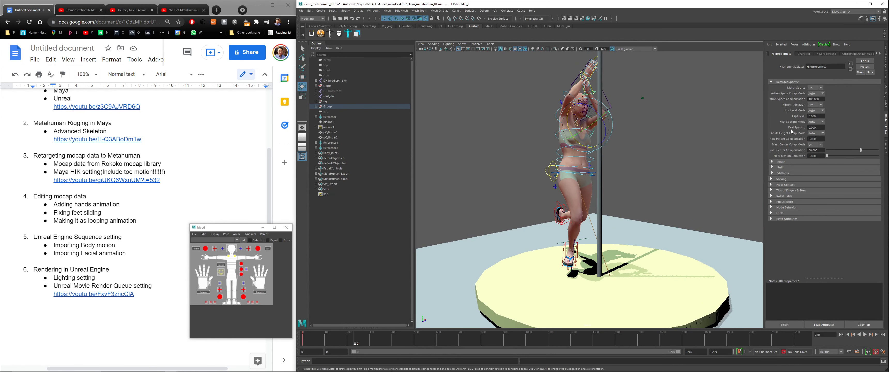
alt+middle_drag(671, 171, 627, 173)
alt+drag(627, 173, 621, 179)
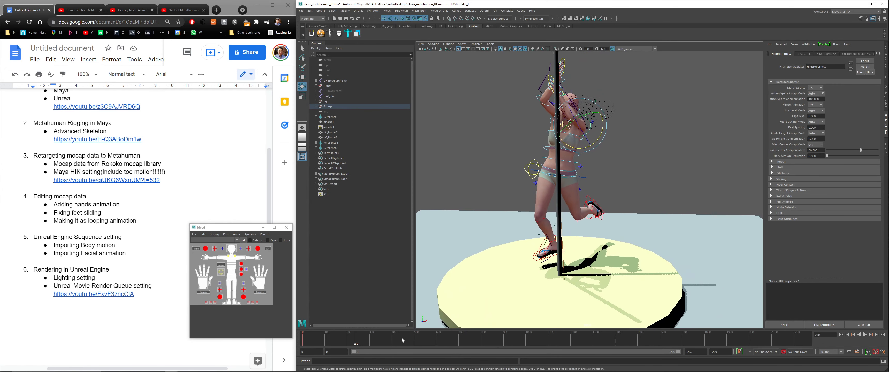
key(alt+v)
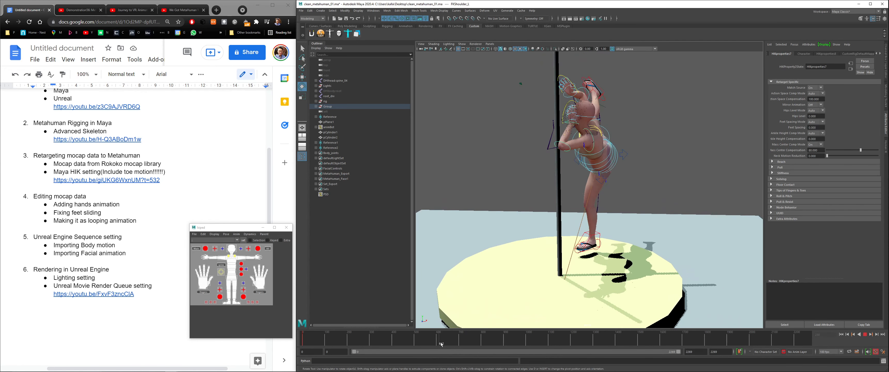
key(alt+v)
alt+drag(560, 199, 544, 250)
key(alt+v)
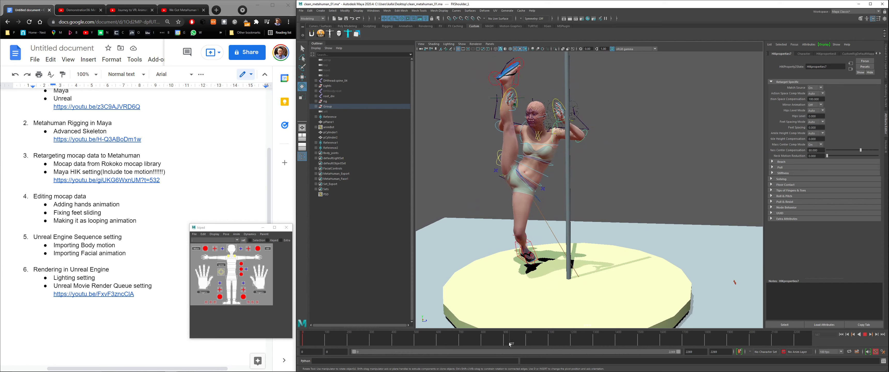
mouse_move(553, 346)
mouse_down()
mouse_move(801, 322)
mouse_move(348, 339)
mouse_move(514, 339)
mouse_up()
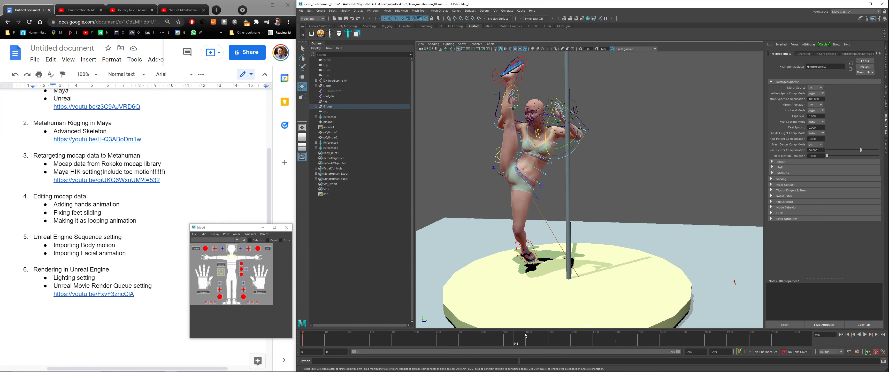
drag(524, 337, 509, 340)
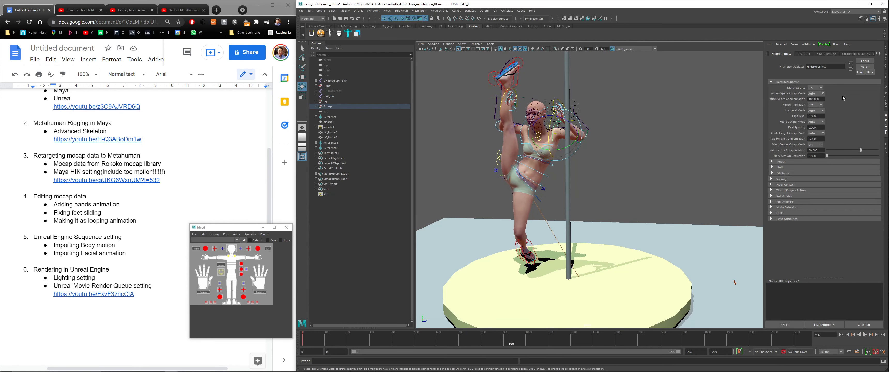
- Turn off Match Source, and try Actor Space Comp Mode at Off before setting it back to Auto
alt+middle_drag(627, 183, 645, 176)
alt+right_drag(646, 175, 651, 177)
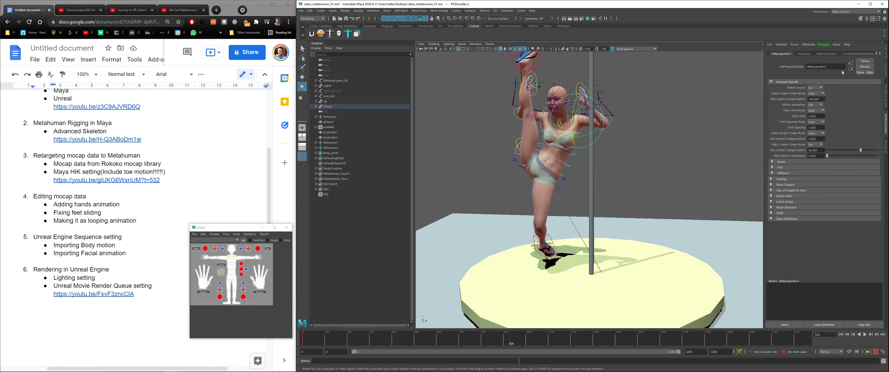
click(815, 94)
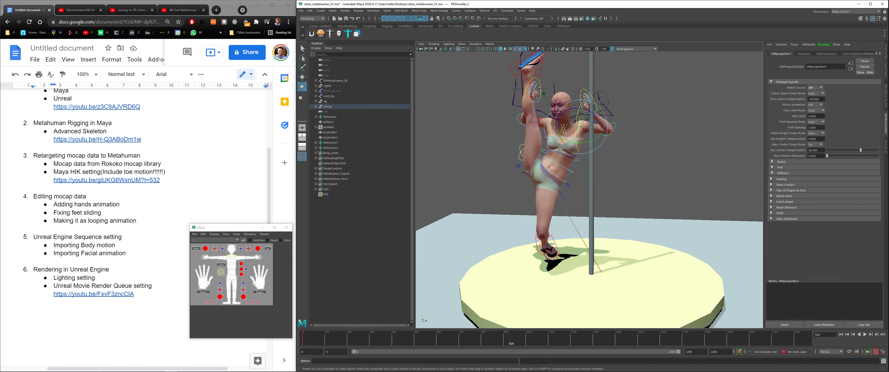
click(822, 93)
click(816, 99)
click(820, 93)
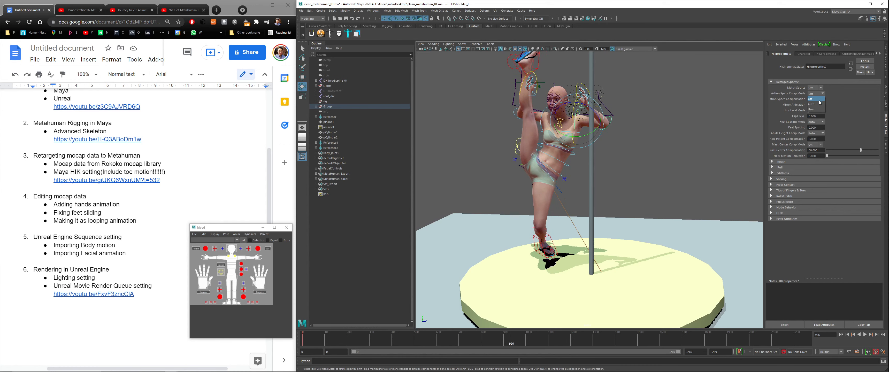
click(817, 99)
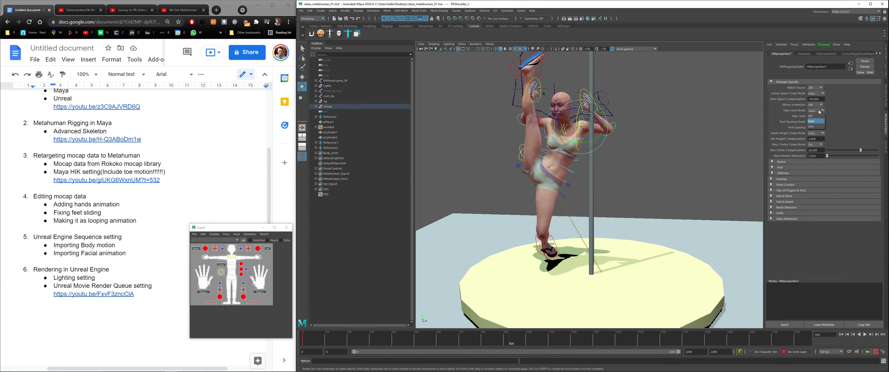
- Set Hips Level Mode, Feet Spacing Mode and Ankle Height Comp Mode to Off for the leg-lift pose
click(818, 118)
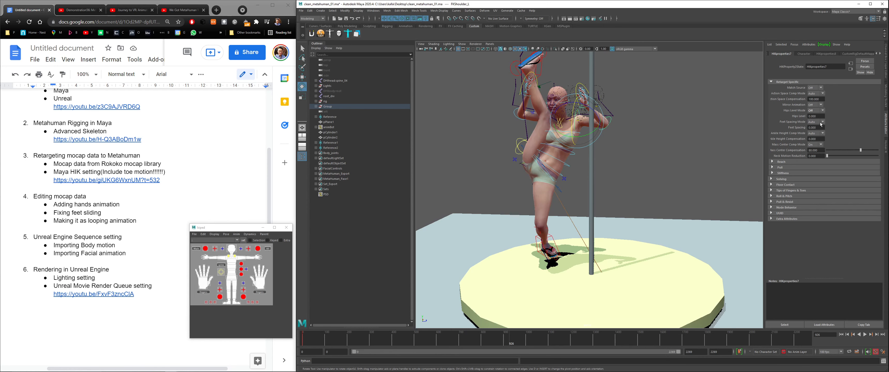
click(820, 123)
click(818, 130)
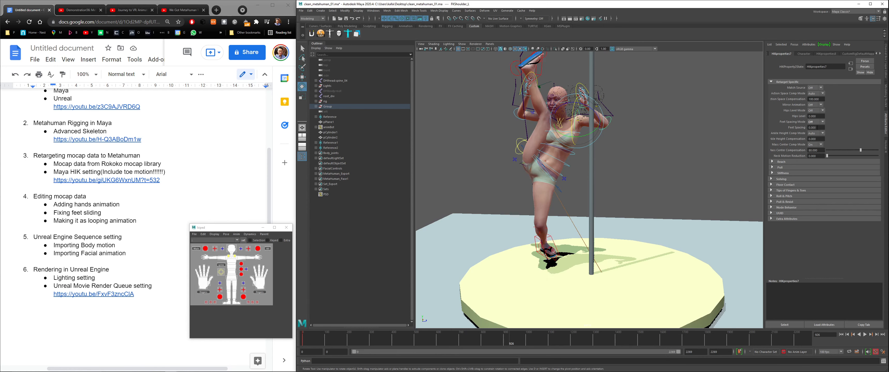
click(820, 133)
click(818, 140)
- Play the animation with the compensation modes off, and return to the leg-lift pose to examine the standing foot
alt+drag(669, 168, 670, 160)
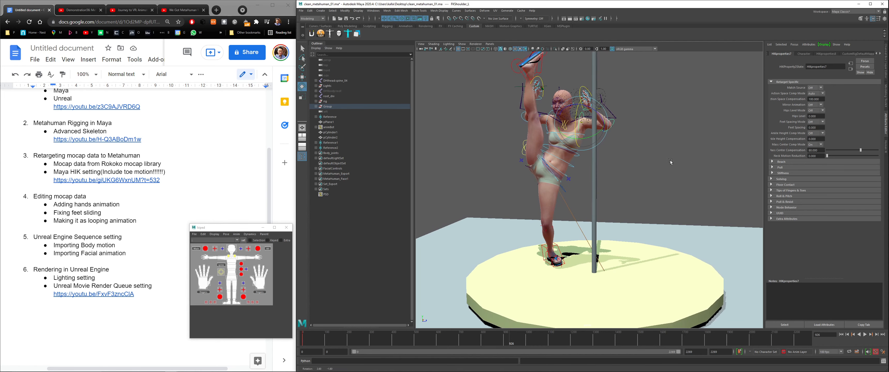
key(alt+v)
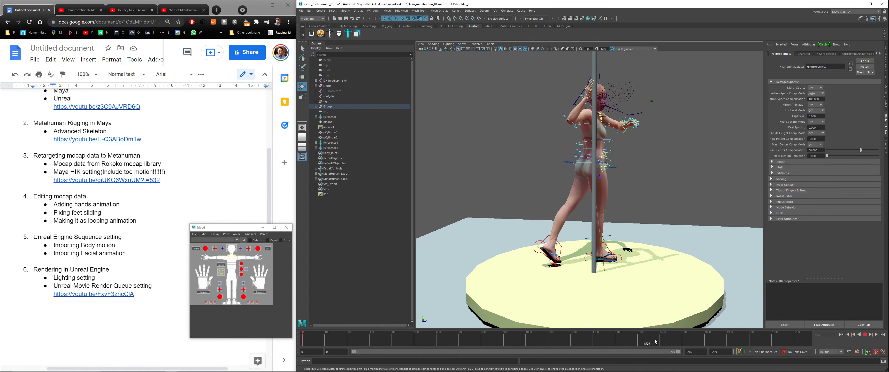
key(alt+v)
key(alt+v)
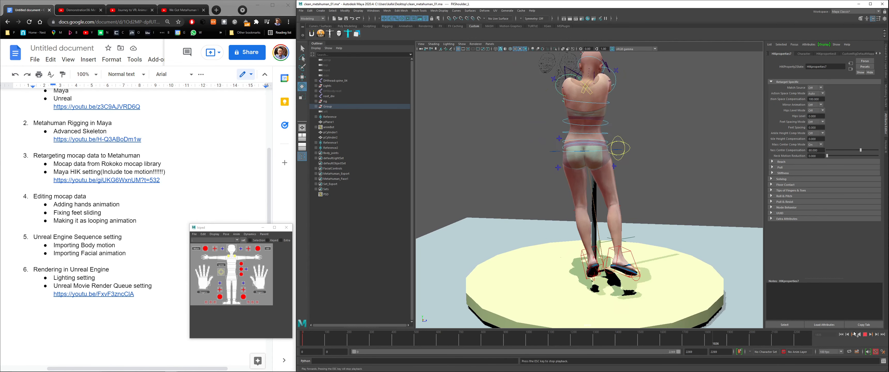
alt+drag(691, 262, 685, 264)
drag(359, 341, 516, 337)
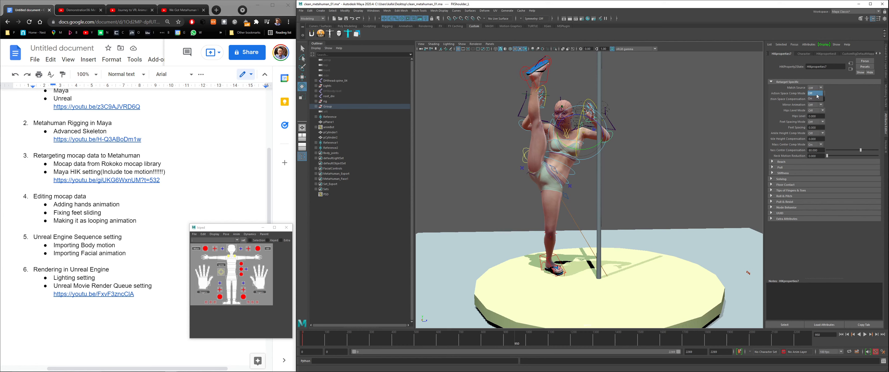
- Turn on Match Source, and set Hips Level Mode, Feet Spacing Mode and Ankle Height Comp Mode to Auto
click(820, 96)
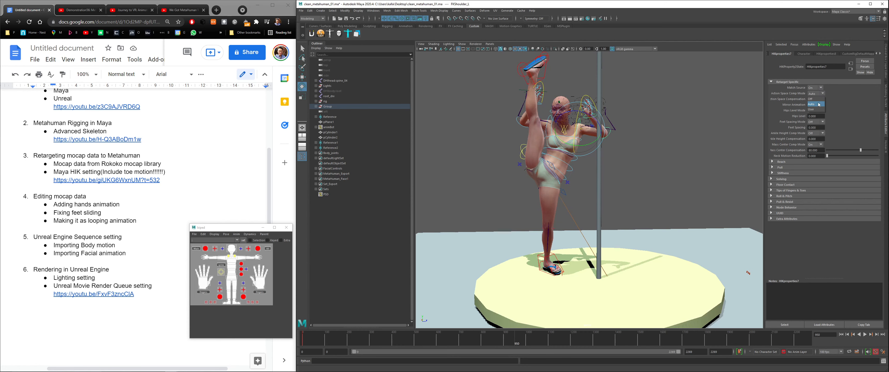
click(819, 104)
click(818, 113)
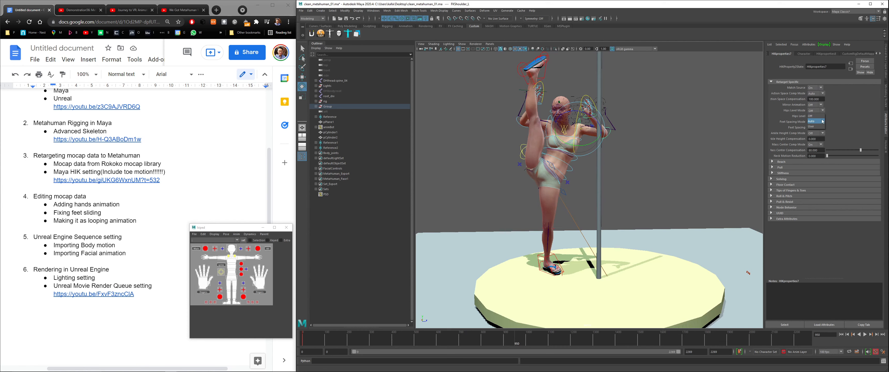
click(821, 122)
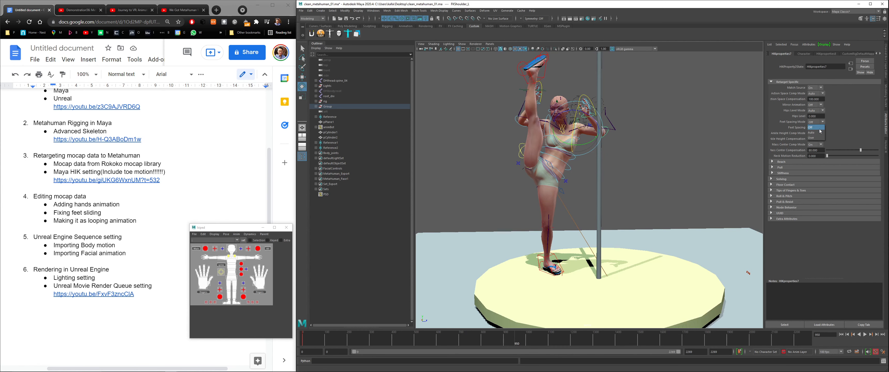
click(818, 134)
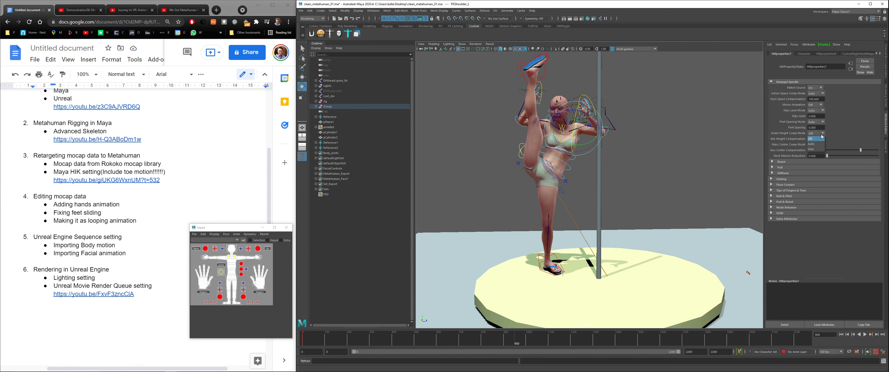
click(819, 144)
click(820, 146)
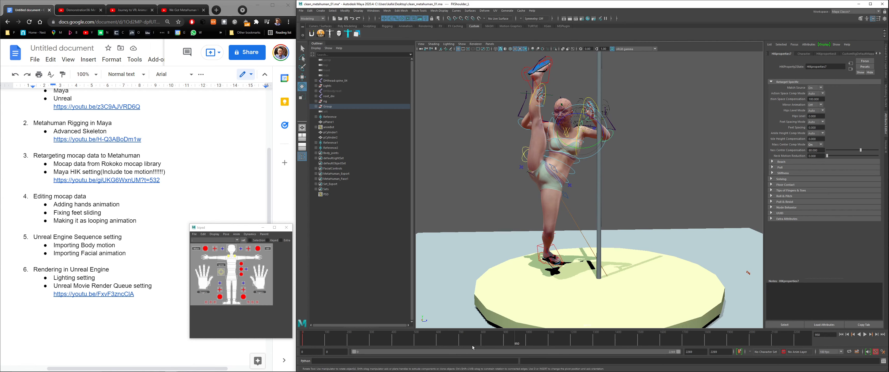
- Check the leg-lift pose against the pole from the side with Match Source and the Auto modes active
key(alt+v)
click(519, 341)
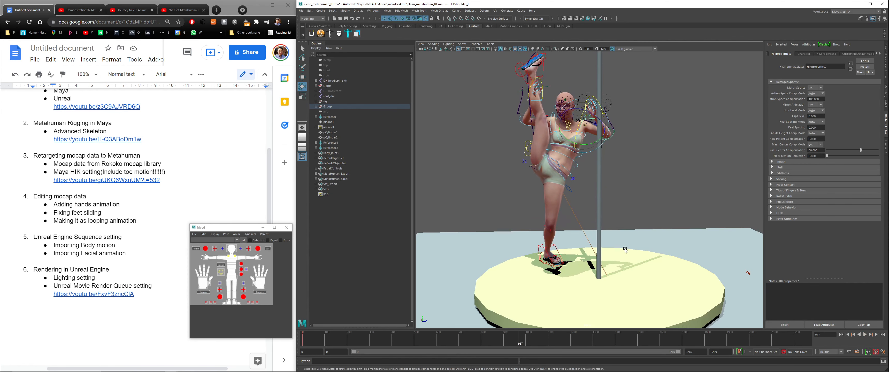
alt+drag(627, 228, 602, 246)
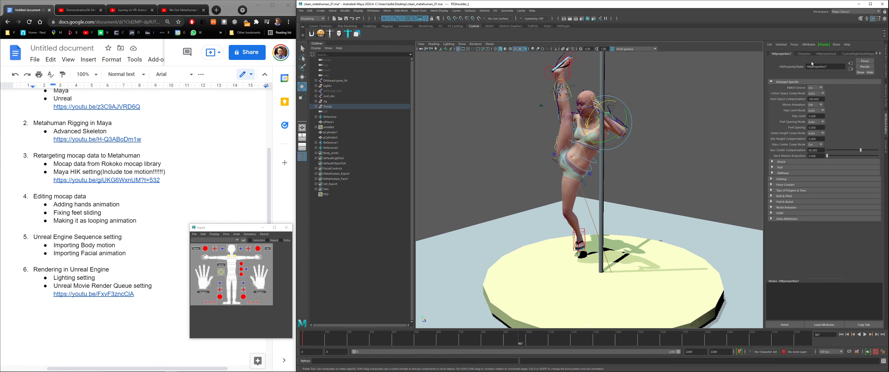
- Turn off Match Source, and set the Actor Space, Hips Level, Feet Spacing and Ankle Height modes to Off
click(818, 93)
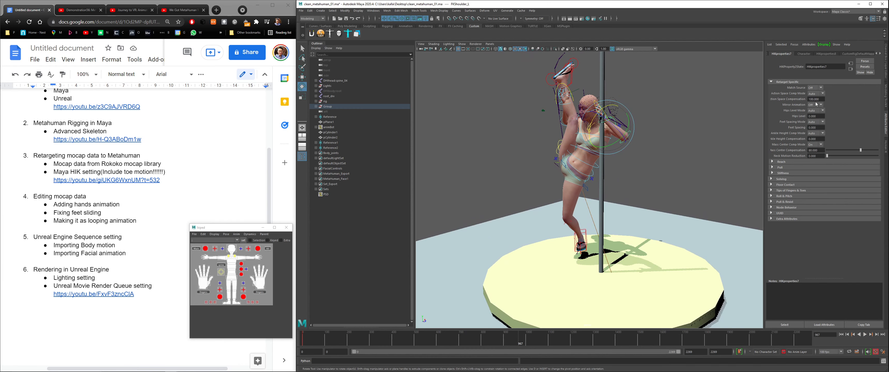
click(817, 110)
click(814, 116)
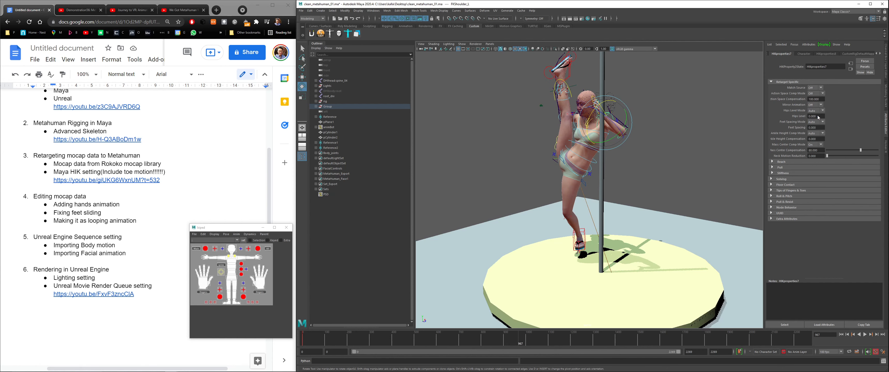
click(816, 122)
click(813, 127)
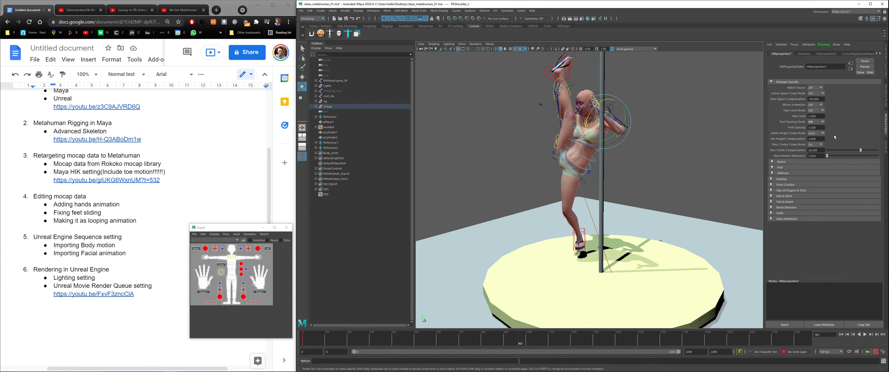
click(820, 135)
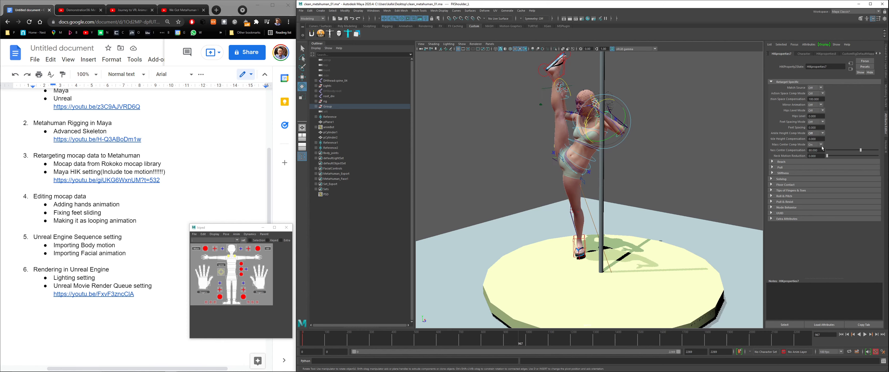
- Clear the selection, and set the character's source to Character in the HumanIK character controls
alt+drag(633, 147, 650, 142)
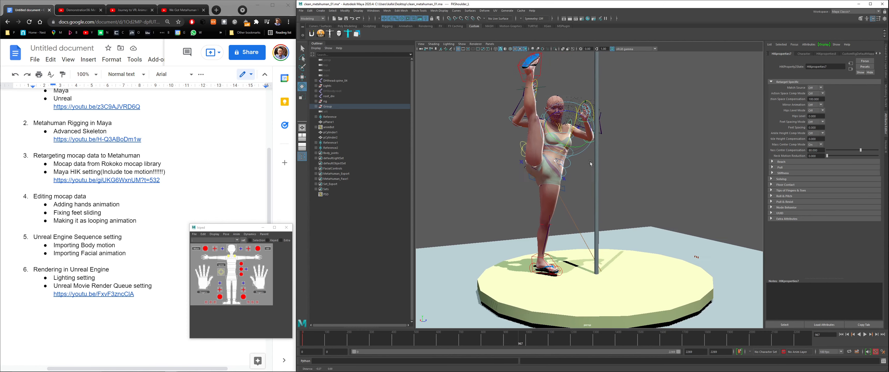
alt+middle_drag(651, 142, 663, 165)
click(663, 183)
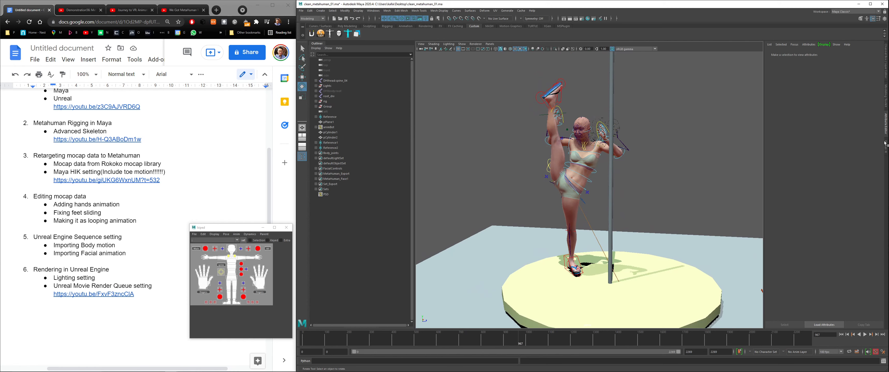
click(886, 63)
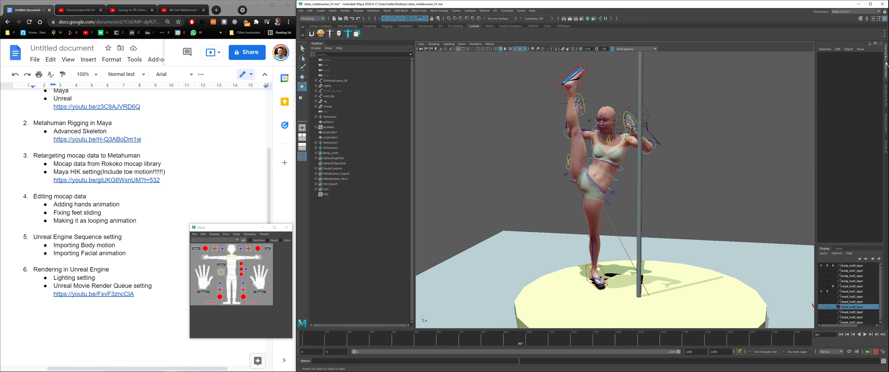
click(886, 104)
click(886, 123)
click(886, 147)
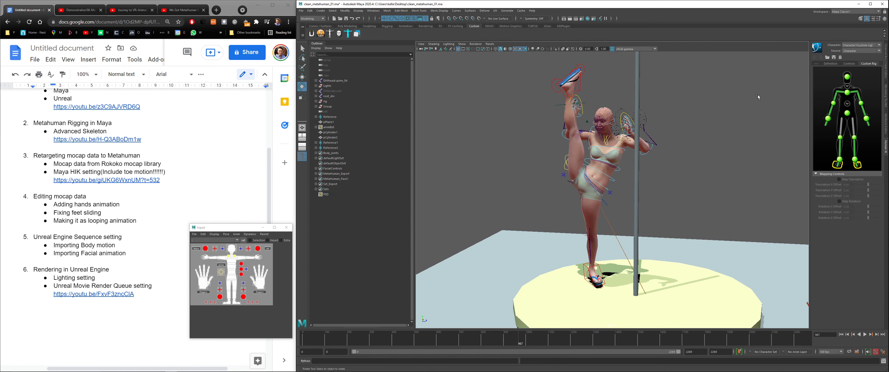
click(856, 51)
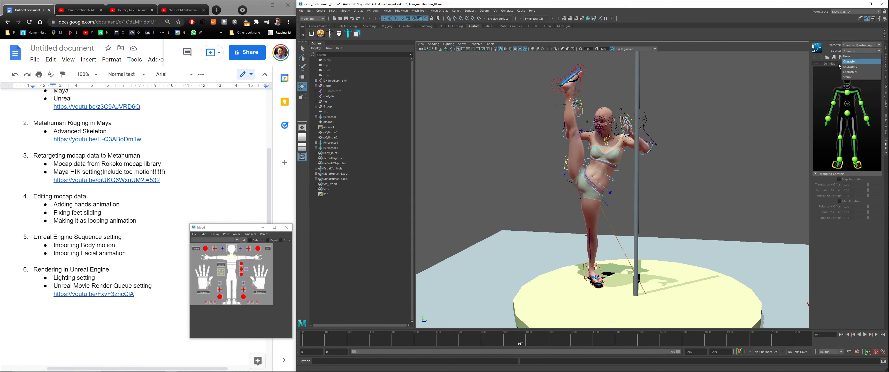
click(851, 61)
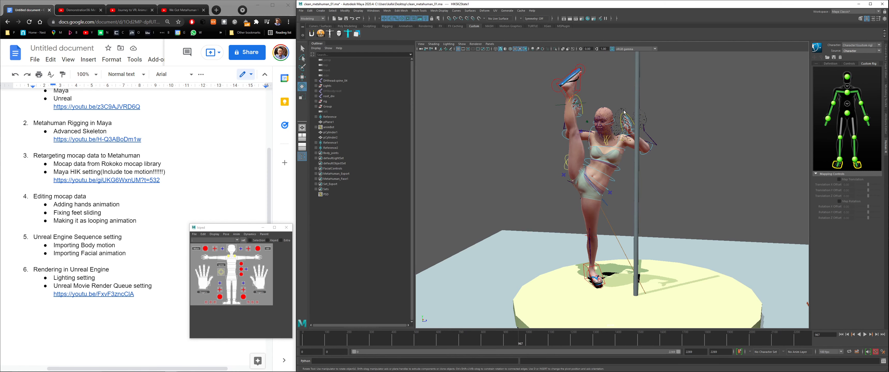
- Bake the retargeted mocap animation to the MetaHuman's custom rig with Bake To Custom Rig
click(817, 48)
mouse_move(820, 75)
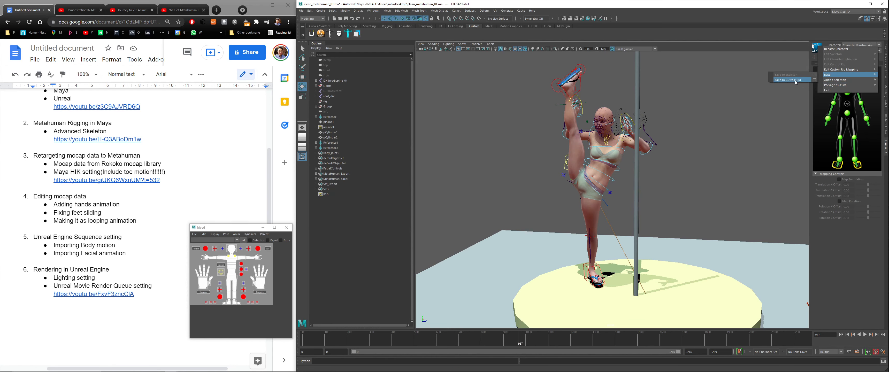
click(816, 49)
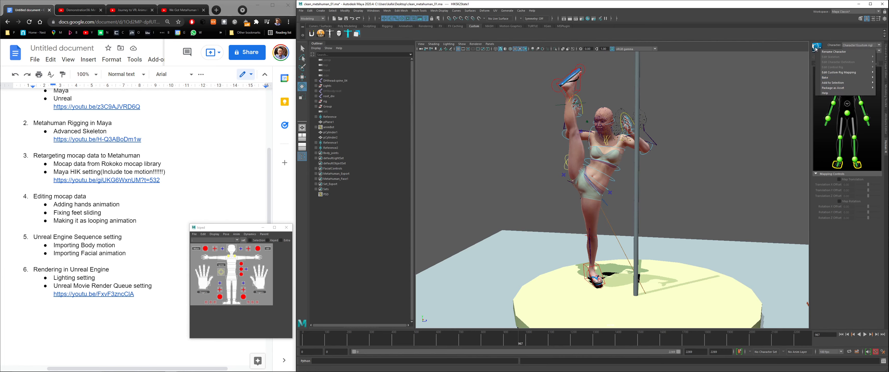
mouse_move(826, 79)
click(790, 82)
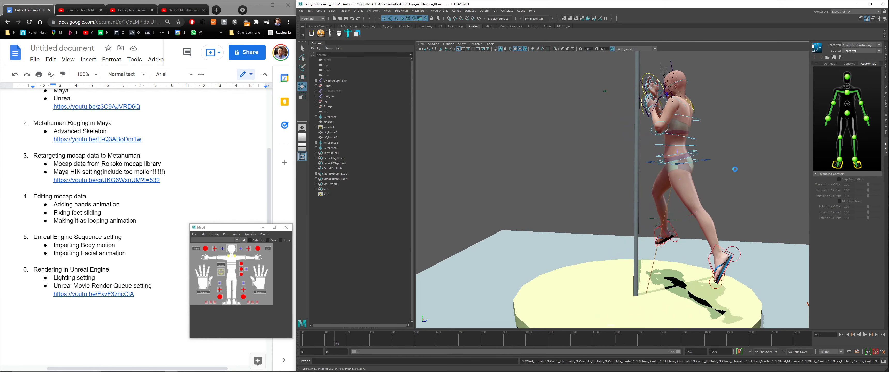
key(super)
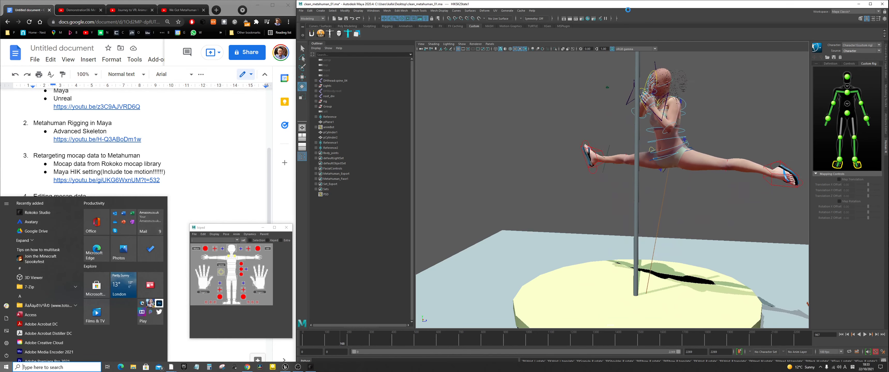
key(super)
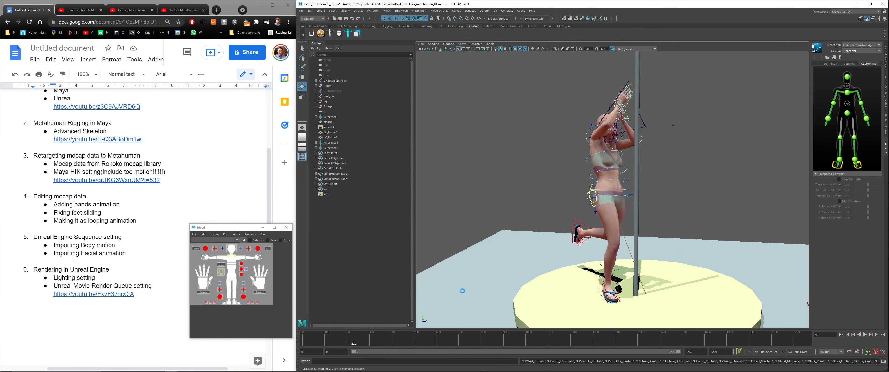
mouse_move(568, 370)
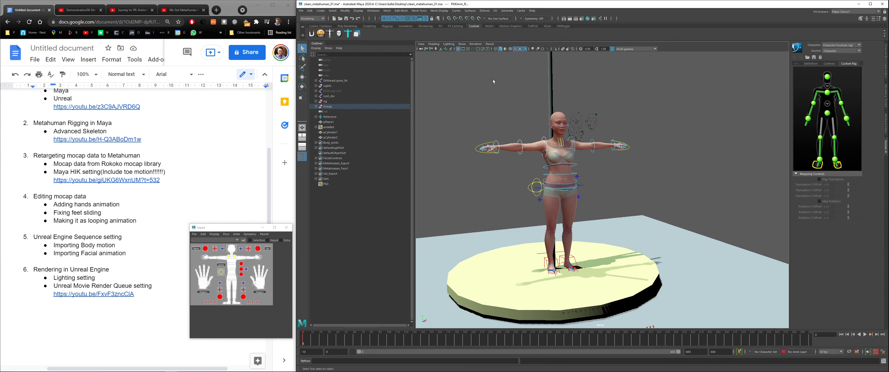
- Play the baked animation and examine how the raised hands sit against the pole from the side
key(alt+v)
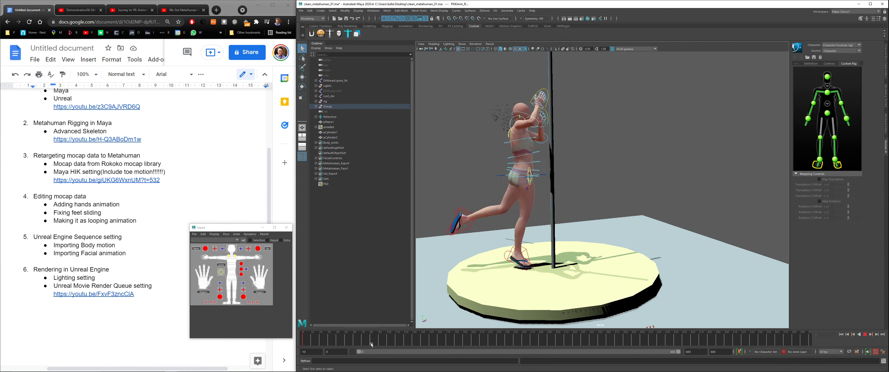
click(405, 344)
alt+drag(608, 120, 644, 97)
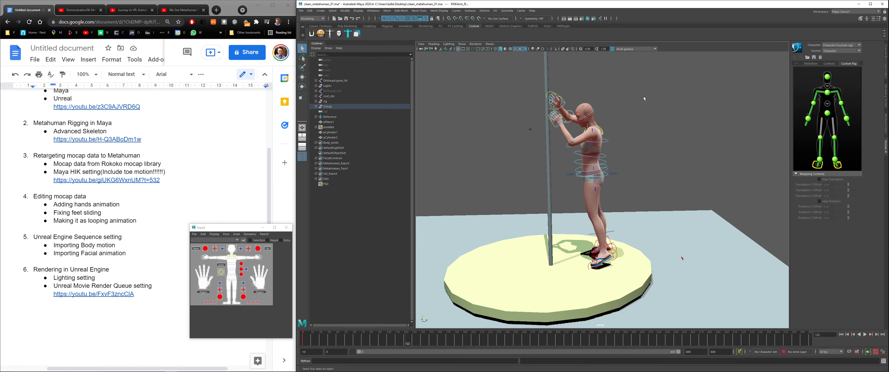
scroll(644, 97, up, 3)
scroll(547, 113, up, 2)
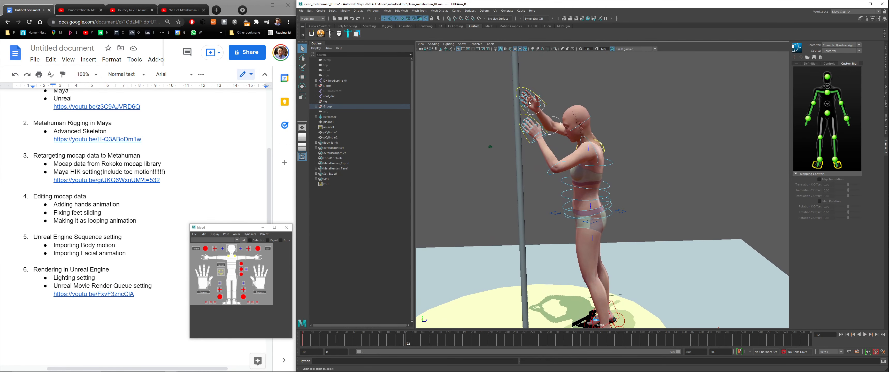
click(574, 105)
drag(381, 345, 403, 340)
alt+drag(558, 74, 561, 348)
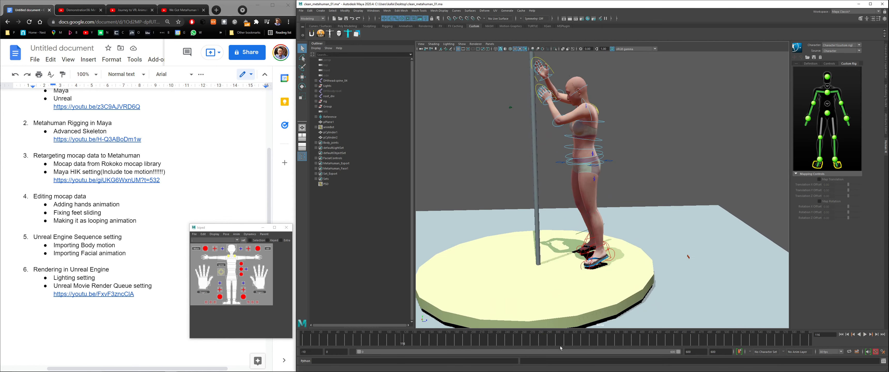
- Play and scrub the baked dance to review the mid-air split, the standing pose and the leg lift at the pole
key(alt+v)
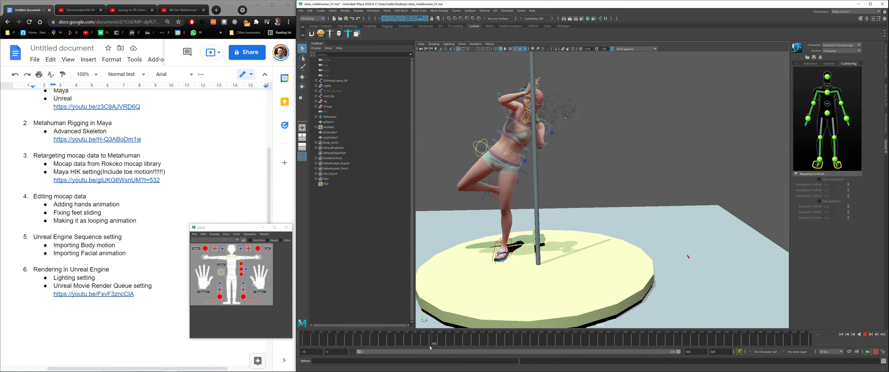
key(alt+v)
scroll(510, 267, down, 3)
drag(411, 342, 340, 344)
key(alt+v)
key(alt+v)
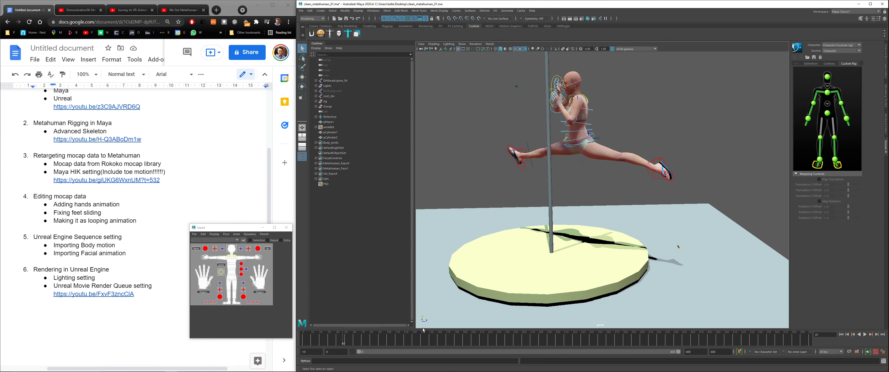
key(alt+v)
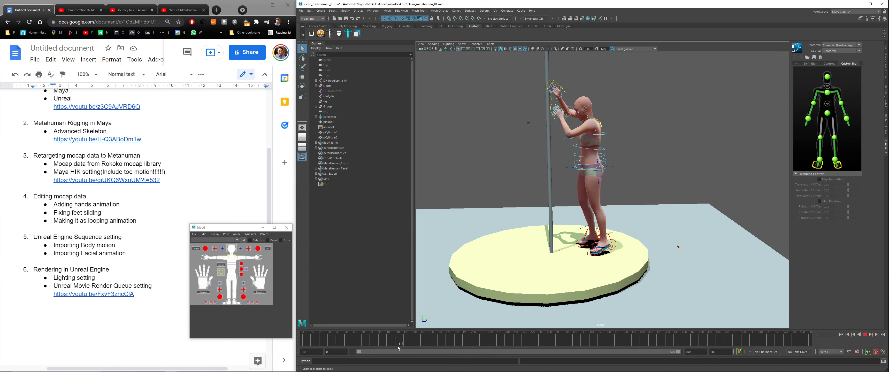
click(395, 344)
alt+drag(605, 269, 610, 248)
key(alt+v)
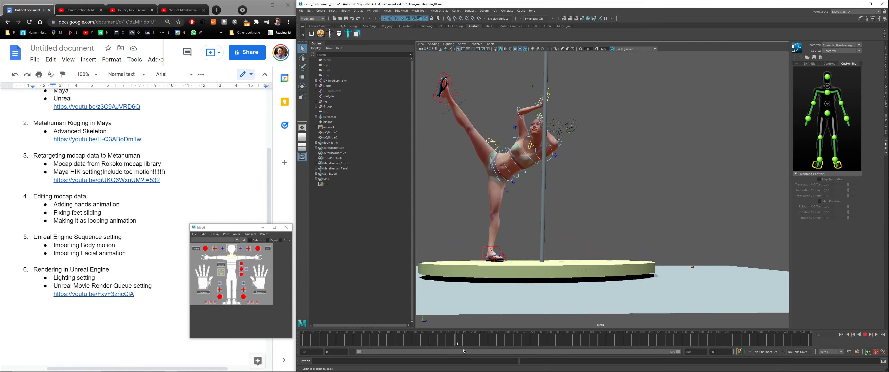
- Go to the late part of the animation, frame the feet on the stage, and hide the rig's control curves in the viewport
drag(449, 344, 721, 340)
alt+drag(666, 262, 627, 246)
alt+middle_drag(626, 246, 626, 205)
alt+drag(627, 204, 629, 225)
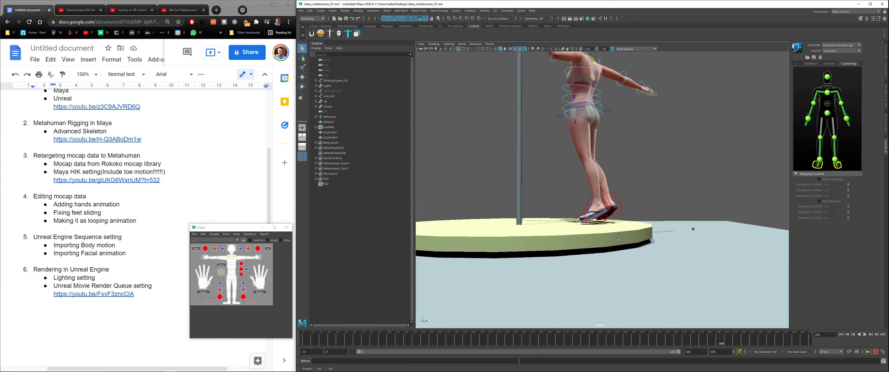
alt+right_drag(630, 224, 635, 293)
key(ctrl+1)
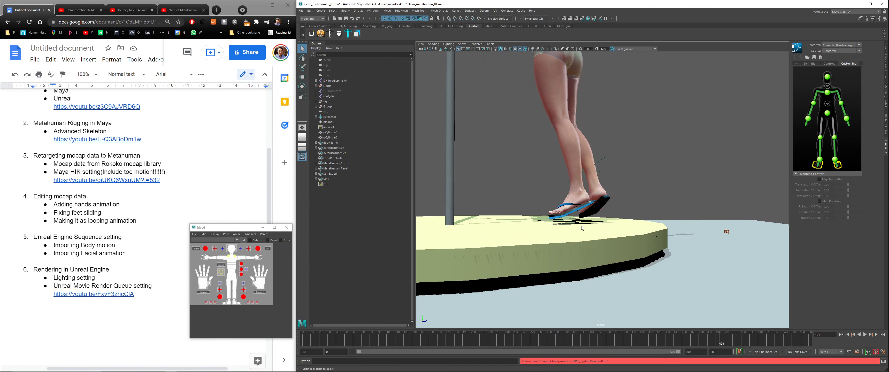
alt+right_drag(646, 254, 642, 232)
- Examine the late pose with outstretched arms, checking the feet against the stage and the hand against the pole
drag(682, 340, 724, 338)
alt+right_drag(661, 238, 648, 183)
alt+drag(648, 183, 663, 213)
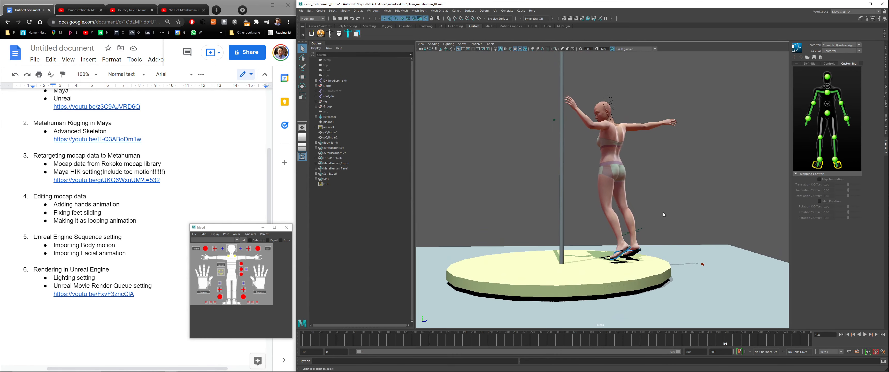
alt+middle_drag(634, 157, 633, 177)
alt+right_drag(633, 177, 645, 181)
alt+middle_drag(645, 181, 615, 168)
alt+drag(615, 170, 540, 95)
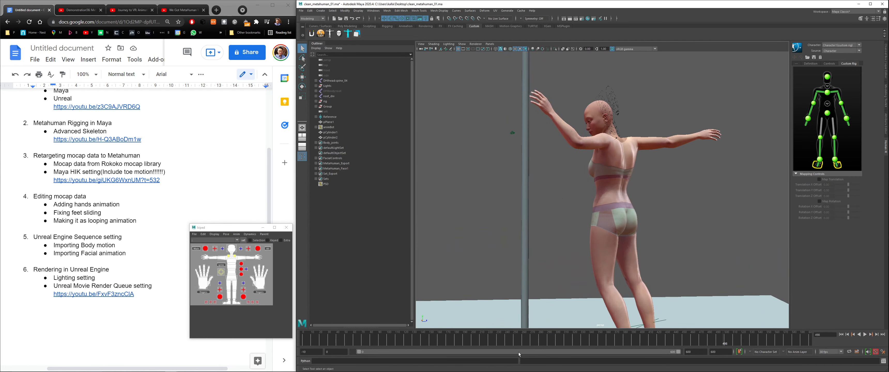
- Review the high leg lift and the following step around the pole, and return to the start of the workflow outline
drag(526, 343, 569, 339)
alt+right_drag(549, 180, 523, 152)
alt+middle_drag(523, 152, 534, 146)
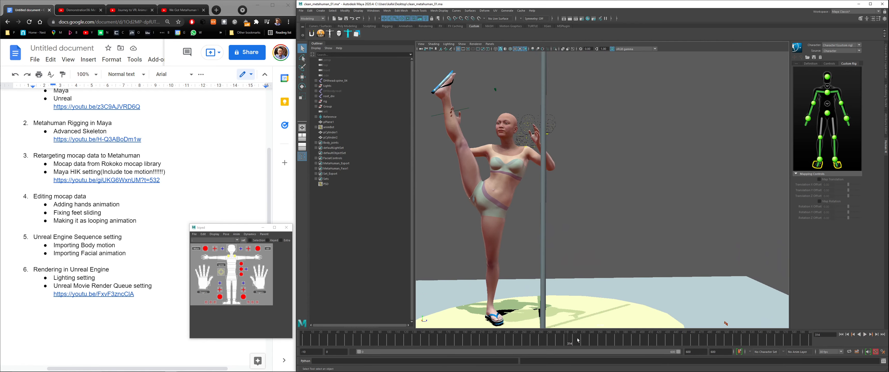
key(alt+v)
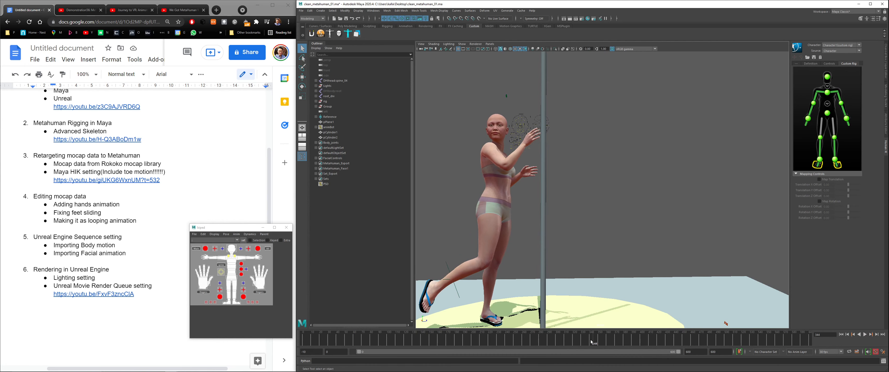
drag(588, 343, 596, 340)
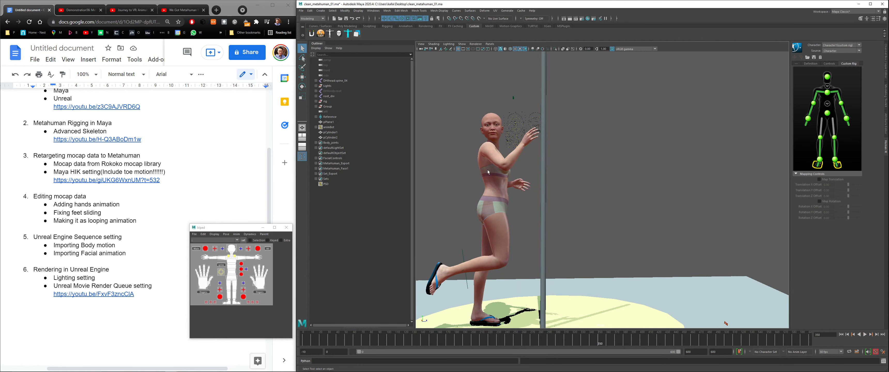
scroll(41, 145, up, 2)
scroll(52, 159, down, 1)
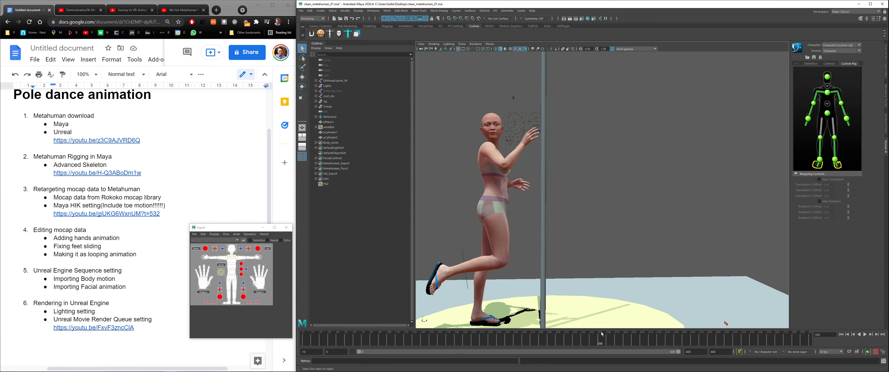
- Play the dance with the dancer, the pole and the whole round stage in view
alt+drag(601, 222, 494, 220)
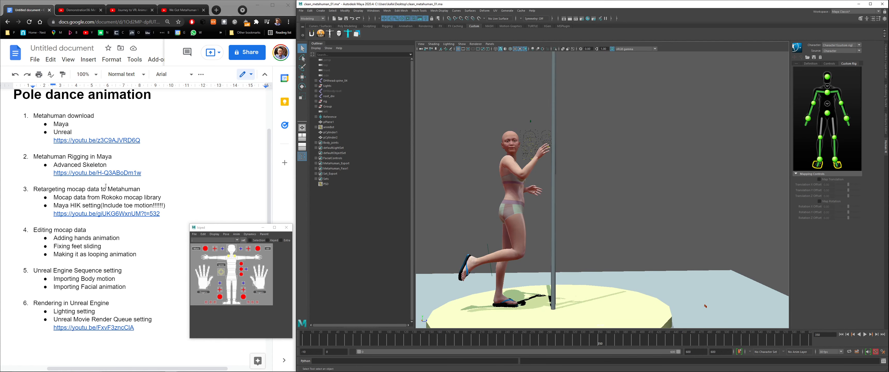
alt+drag(637, 176, 619, 175)
alt+right_drag(619, 176, 624, 238)
alt+middle_drag(625, 238, 635, 204)
alt+right_drag(635, 203, 638, 189)
alt+middle_drag(639, 189, 658, 188)
key(alt+v)
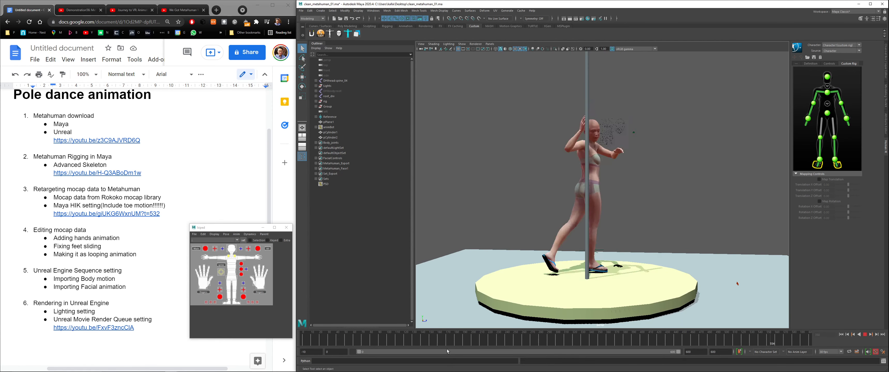
- Scrub through to the end of the animation, and set the timeline's end frame to 700
mouse_move(332, 342)
mouse_down()
mouse_move(301, 345)
mouse_move(324, 350)
mouse_move(298, 356)
mouse_move(827, 345)
mouse_up()
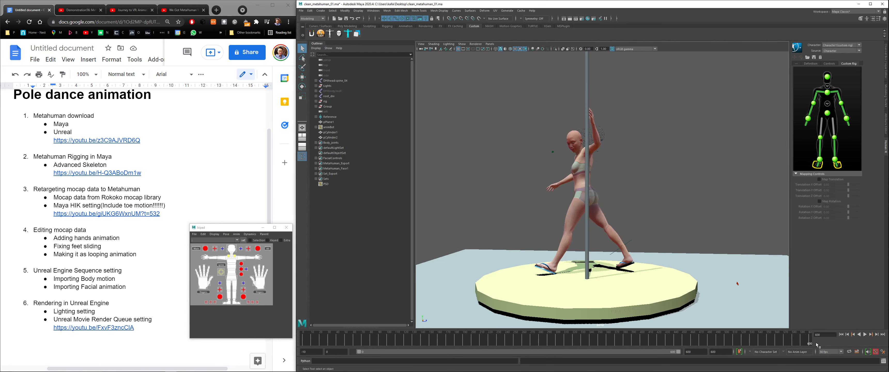
text(700)
key(Return)
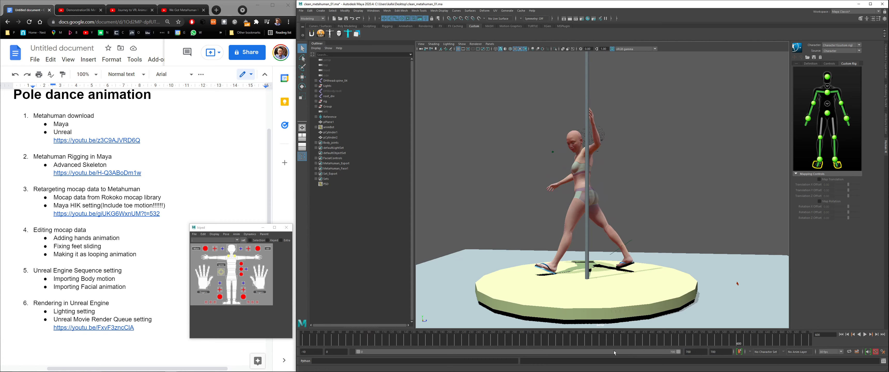
- Compare the poses at the start and end of the shortened timeline to judge how the animation loops
drag(750, 342, 310, 342)
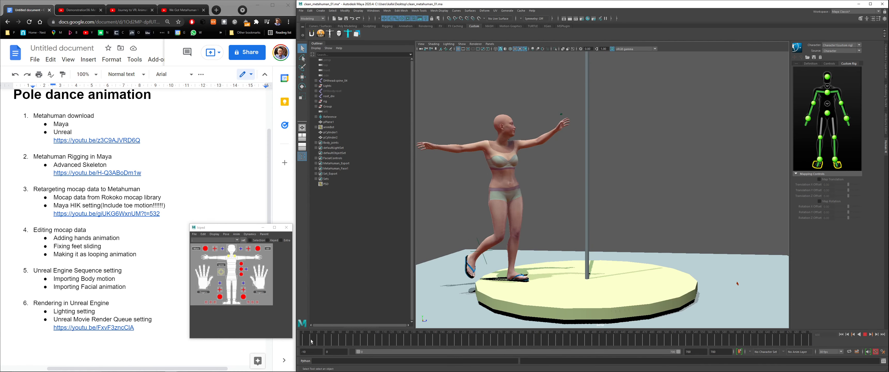
drag(334, 343, 875, 308)
drag(794, 308, 797, 309)
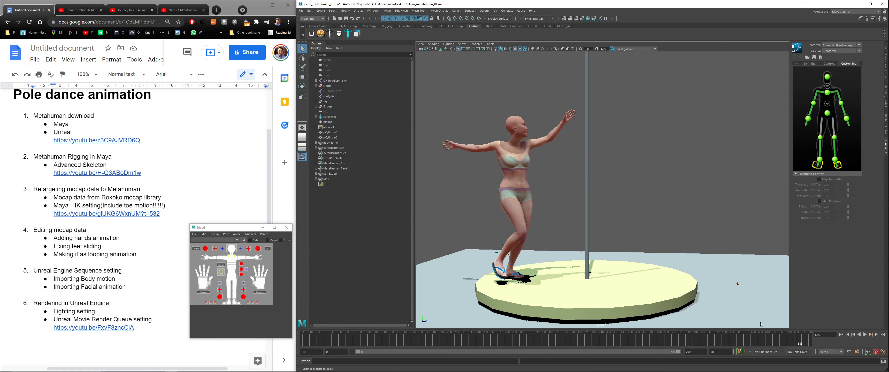
key(alt+v)
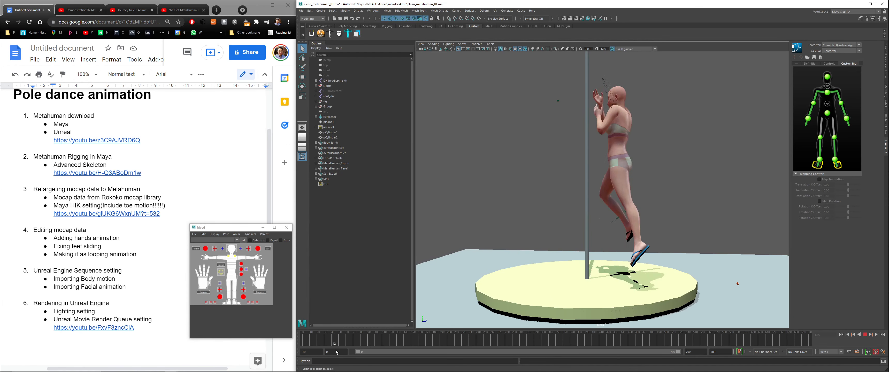
key(Escape)
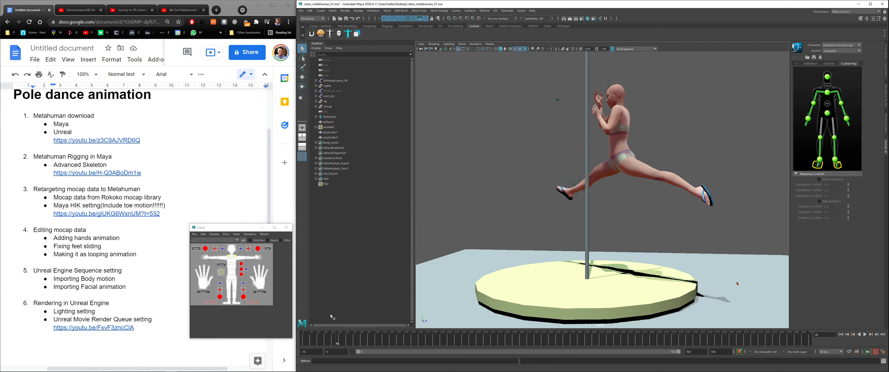
drag(336, 338, 809, 340)
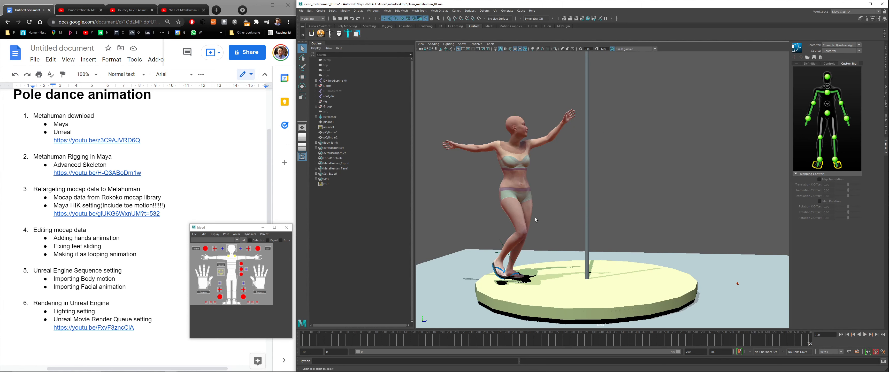
alt+middle_drag(545, 193, 568, 187)
alt+right_drag(567, 187, 560, 172)
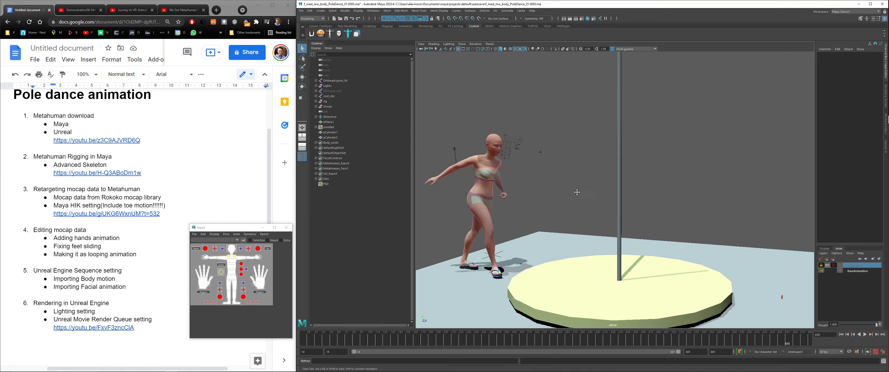
- In the edited PoleDance scene, unmute AnimLayer1 at frame 37 and play the animation to examine the hands' grip on the pole
alt+drag(577, 193, 573, 194)
click(320, 340)
alt+drag(684, 252, 705, 256)
alt+middle_drag(679, 226, 682, 233)
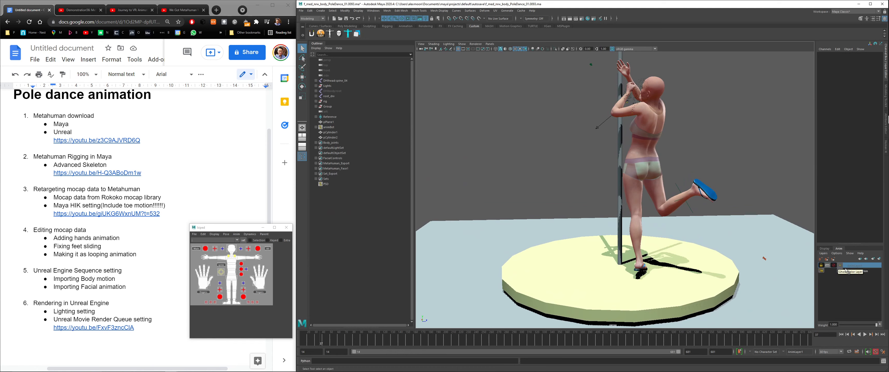
click(833, 265)
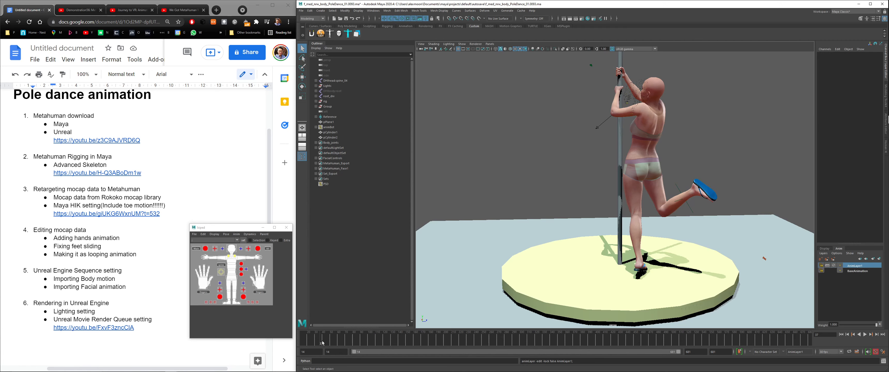
key(alt+v)
key(alt+v)
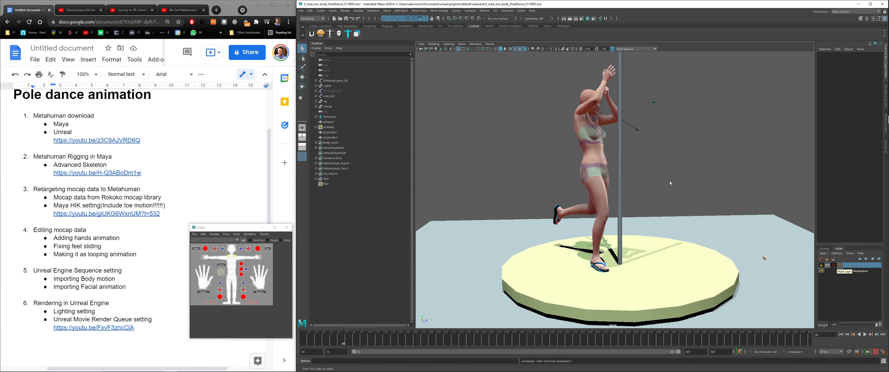
- Play the dance with AnimLayer1 muted, and unmute the layer to compare how the hands grip the pole
key(alt+v)
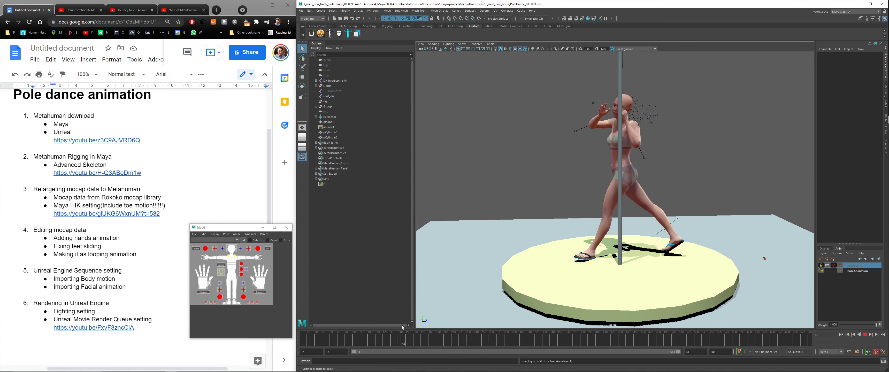
key(alt+v)
click(833, 267)
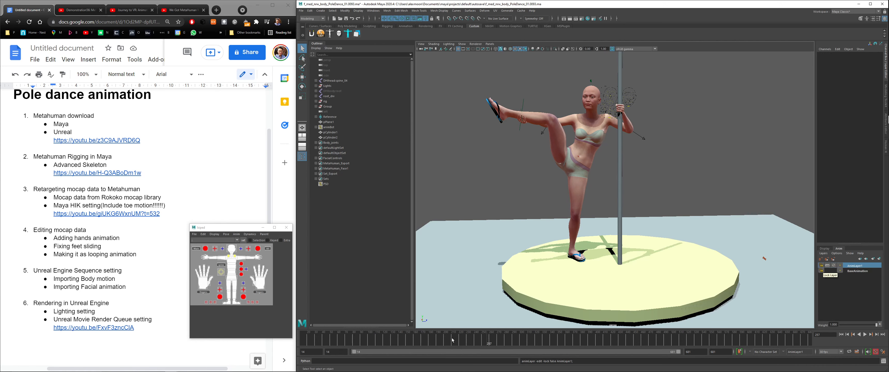
drag(452, 338, 468, 341)
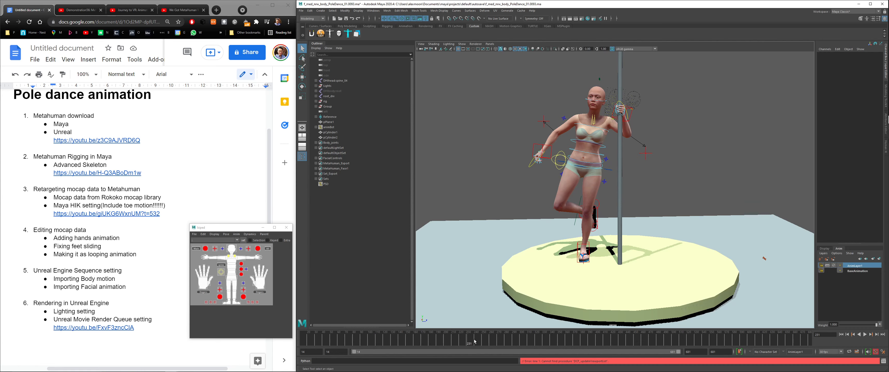
key(alt+v)
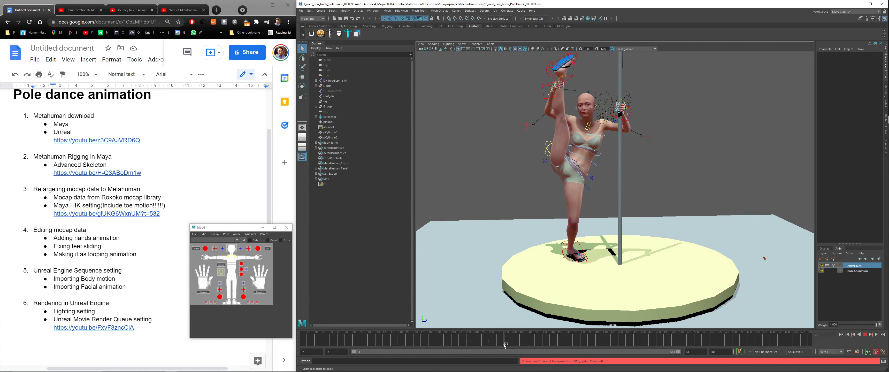
drag(503, 345, 678, 337)
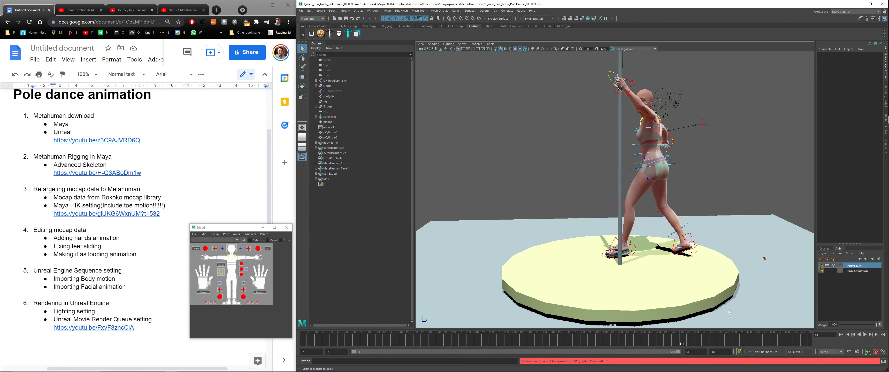
- Select the left arm's IK control and play through its keyed frames to examine the left hand's contact with the pole
click(632, 88)
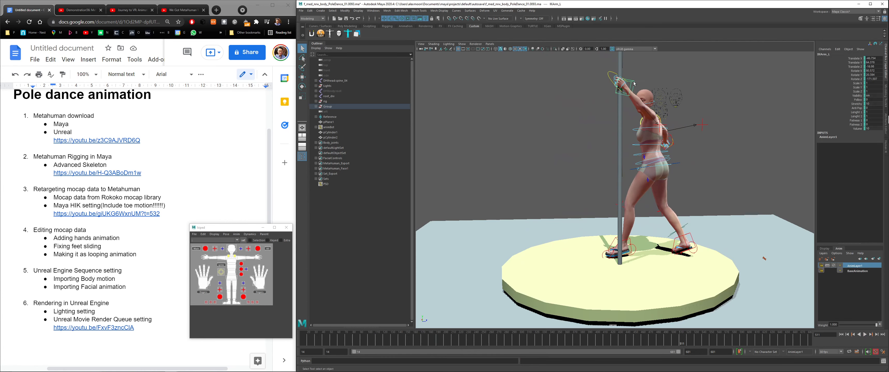
click(609, 343)
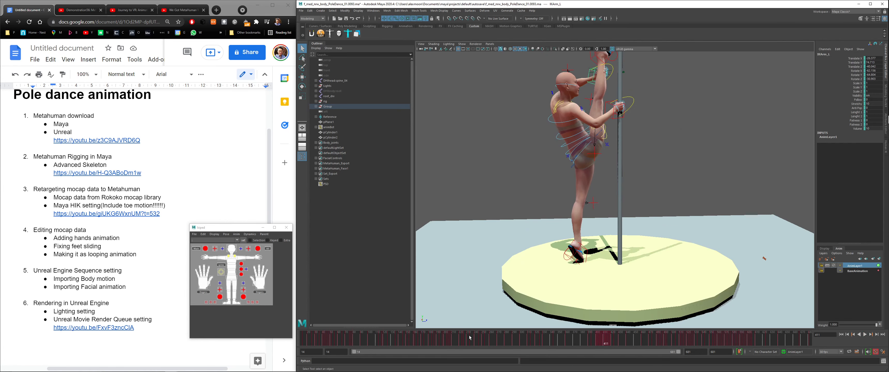
key(alt+v)
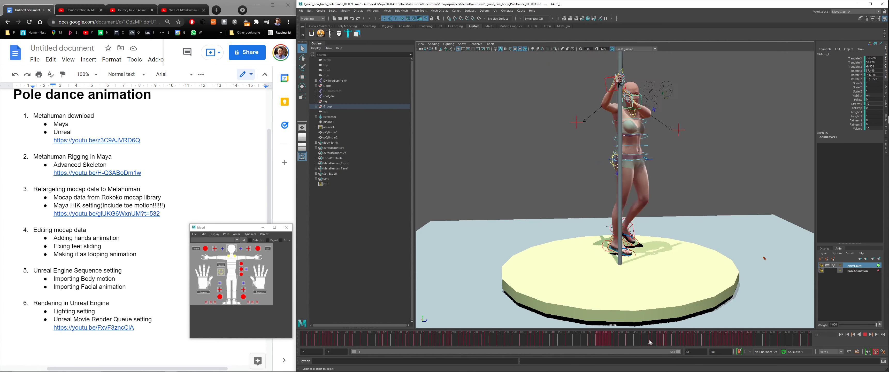
key(alt+v)
scroll(628, 98, up, 5)
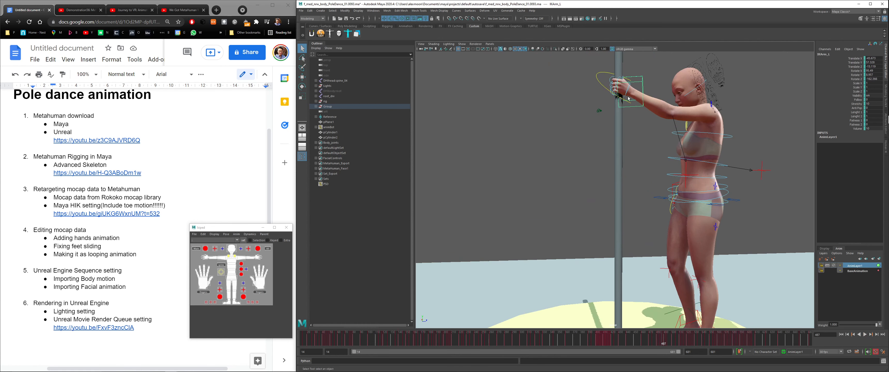
click(671, 78)
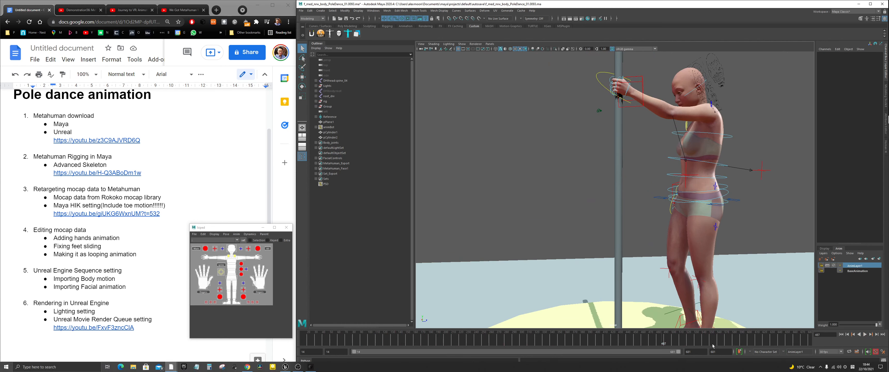
- Play to the end of the animation and compare the pose on the last frame with the one on the first frame
key(alt+v)
scroll(637, 195, down, 8)
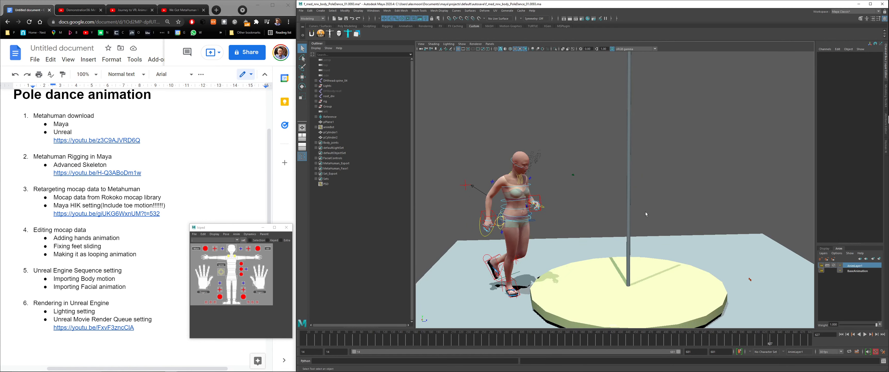
key(alt+v)
drag(794, 341, 812, 339)
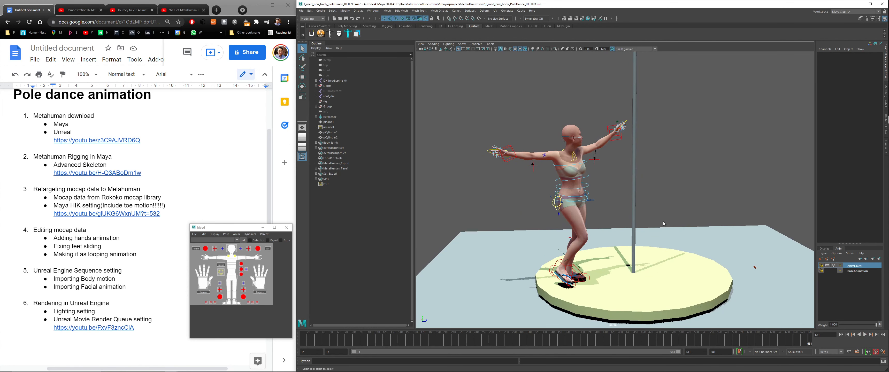
alt+drag(602, 151, 594, 148)
scroll(594, 147, up, 1)
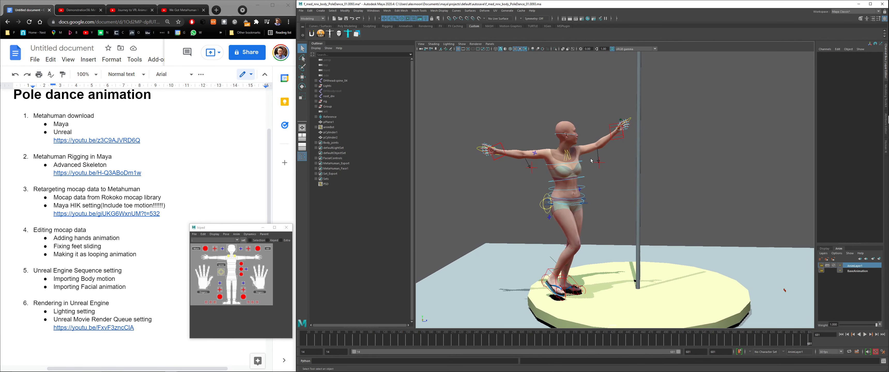
alt+middle_drag(593, 148, 613, 141)
drag(802, 346, 262, 357)
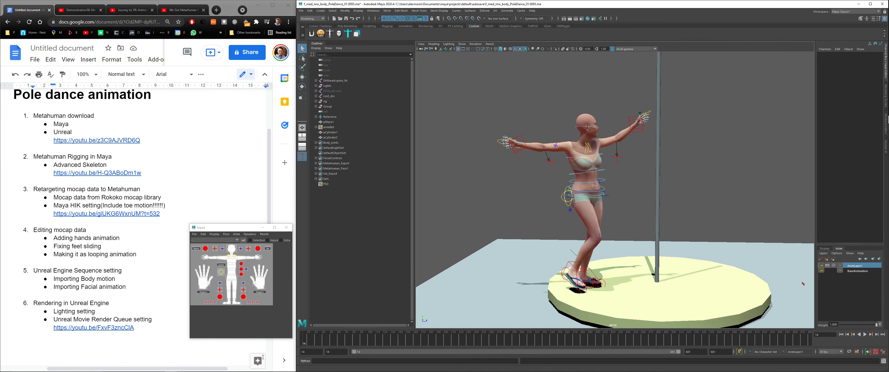
- Select a spine control and play the animation across the end of the timeline to examine how smoothly it loops
click(603, 194)
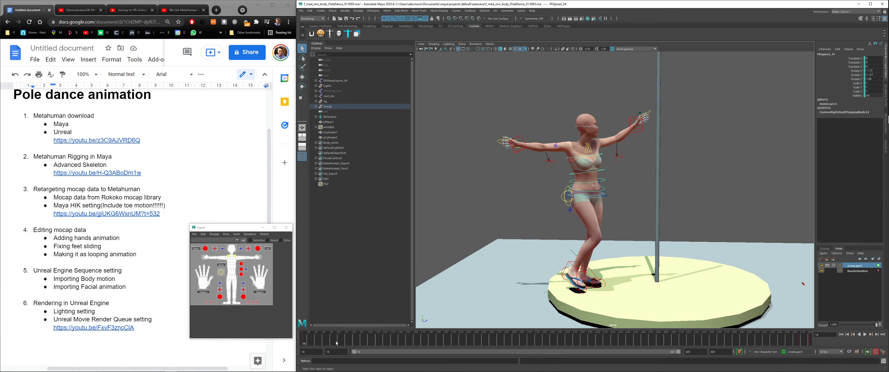
drag(336, 344, 809, 340)
click(781, 339)
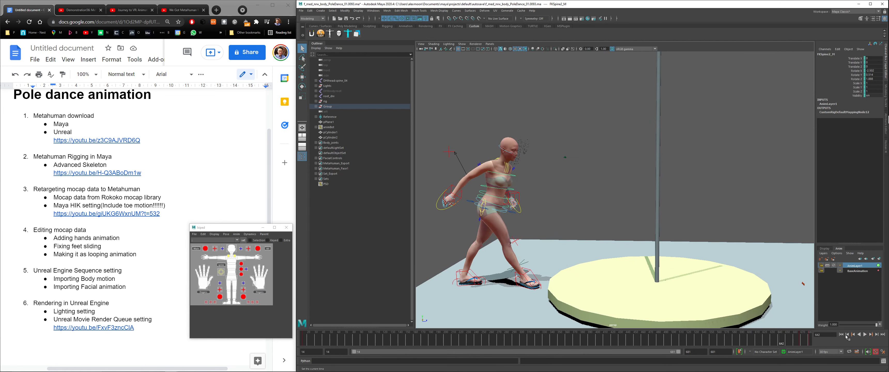
click(865, 334)
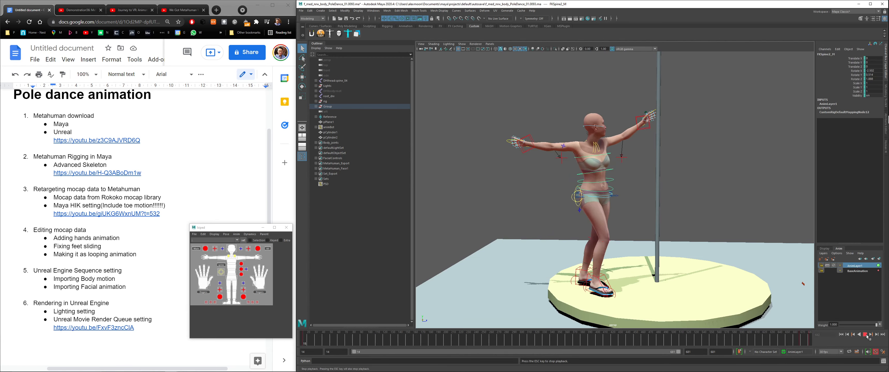
click(789, 343)
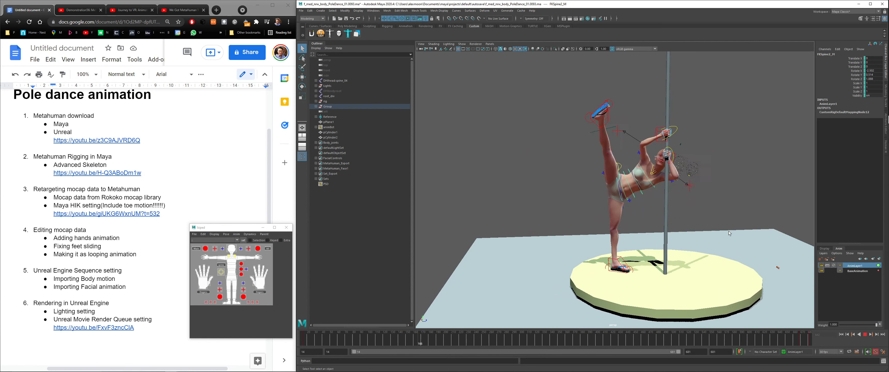
click(862, 336)
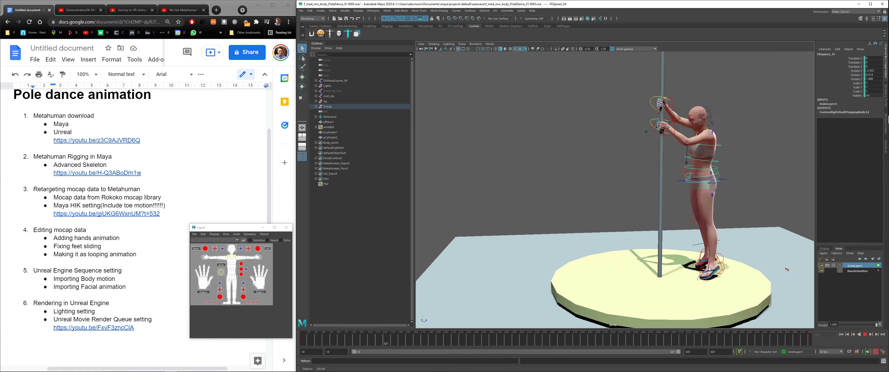
key(Escape)
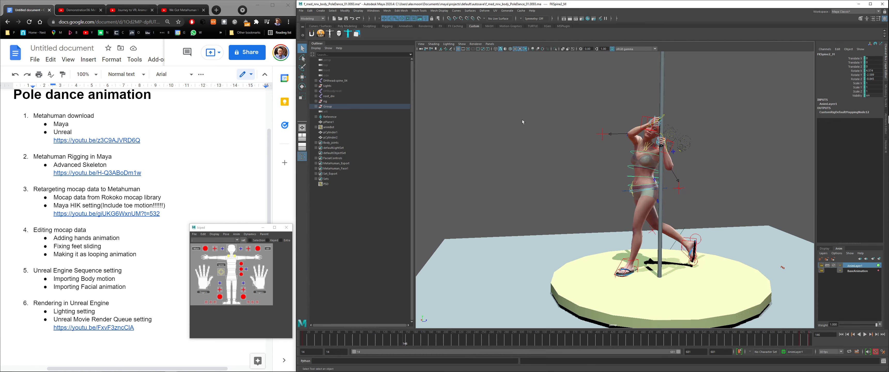
- Bring up the Game Exporter with the body and face PoleDance animation clips, and place its window clear of the 3D view
alt+drag(522, 120, 515, 136)
alt+middle_drag(516, 138, 508, 131)
click(300, 10)
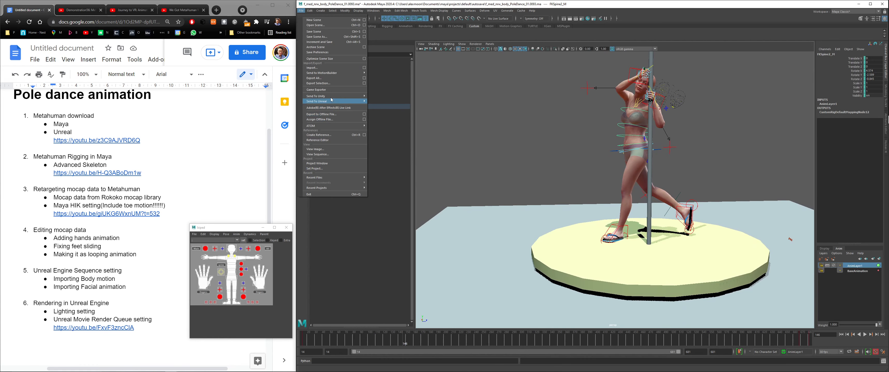
click(321, 90)
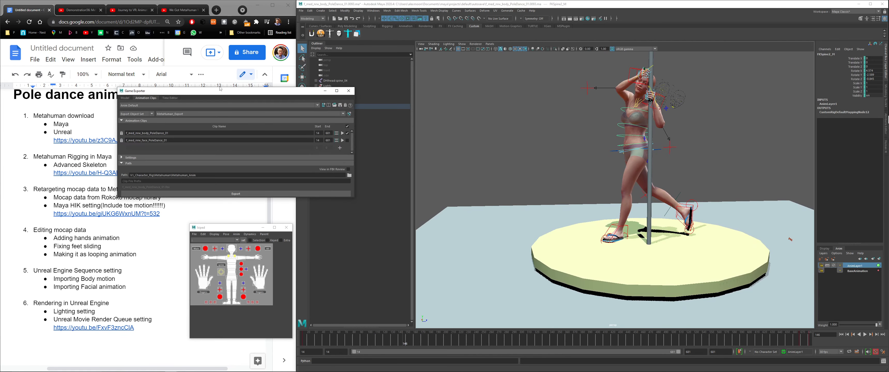
drag(221, 91, 363, 90)
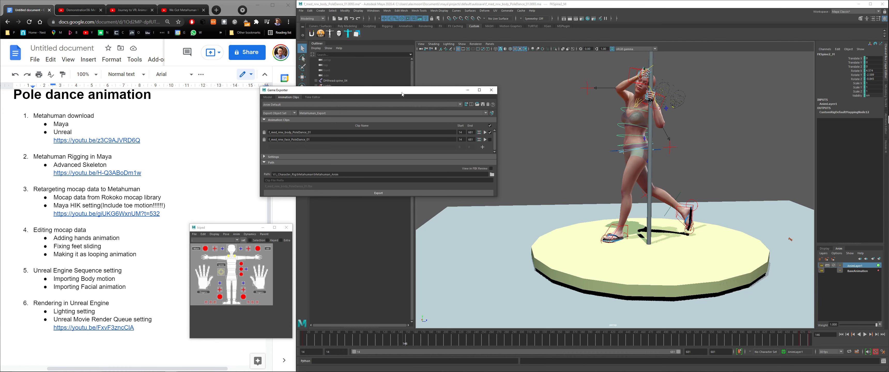
drag(444, 87, 299, 123)
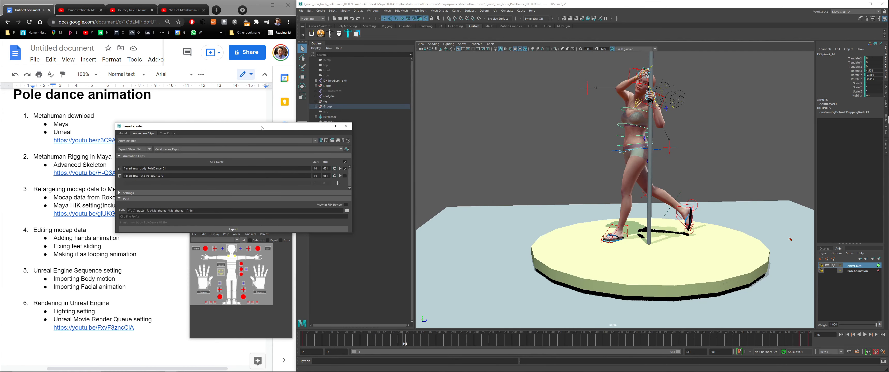
drag(265, 126, 224, 126)
- Select the DHIbody root joint in the scene hierarchy to examine what the body clip exports
alt+middle_drag(642, 126, 646, 132)
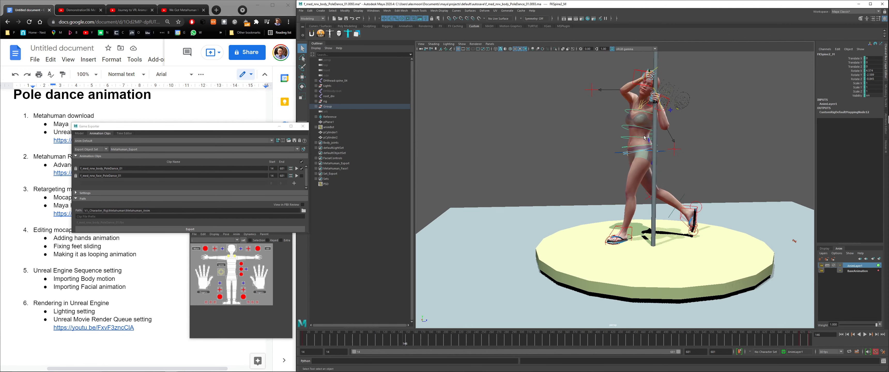
alt+right_drag(646, 132, 666, 133)
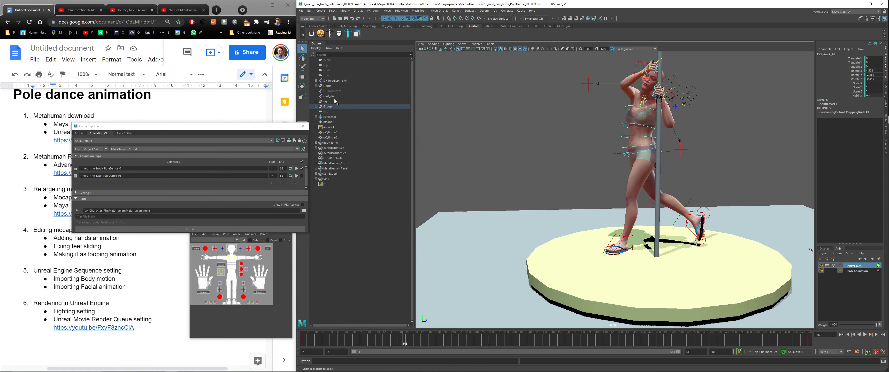
click(340, 91)
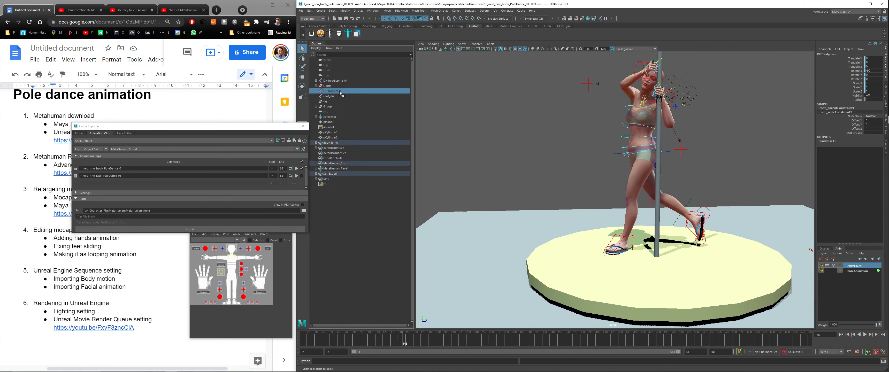
click(316, 91)
click(316, 91)
- Select the facial rig controls and view the dancer's face and control boards up close while moving through the animation
drag(720, 78, 694, 122)
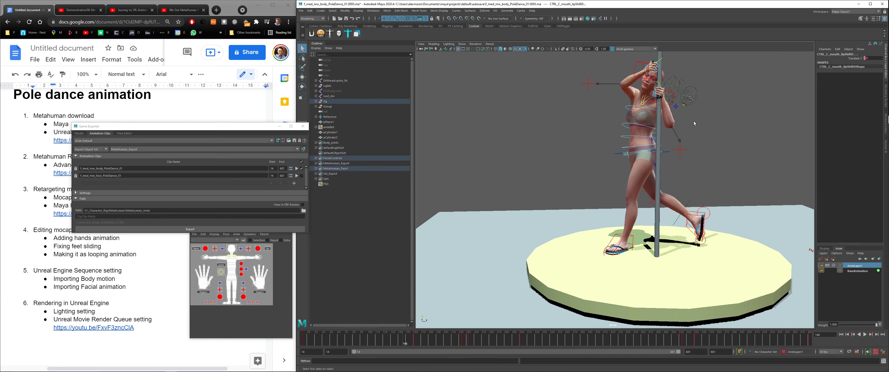
drag(483, 340, 482, 340)
drag(503, 341, 552, 340)
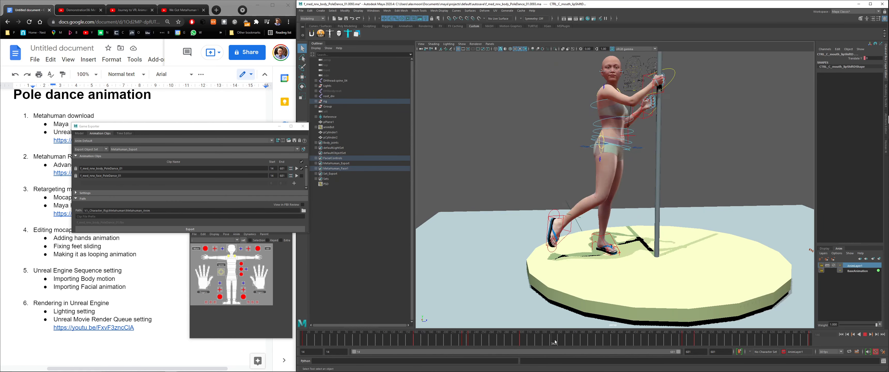
key(alt+v)
alt+middle_drag(629, 61, 617, 159)
alt+right_drag(617, 159, 643, 234)
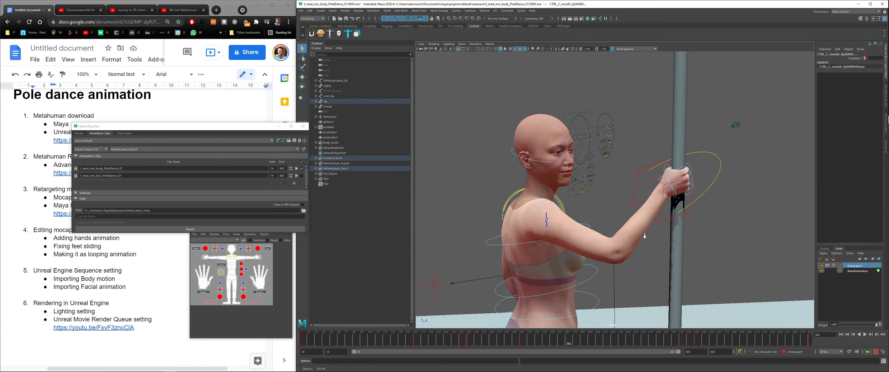
mouse_move(567, 340)
mouse_down()
mouse_move(519, 344)
mouse_move(585, 348)
mouse_move(517, 346)
mouse_move(562, 344)
mouse_up()
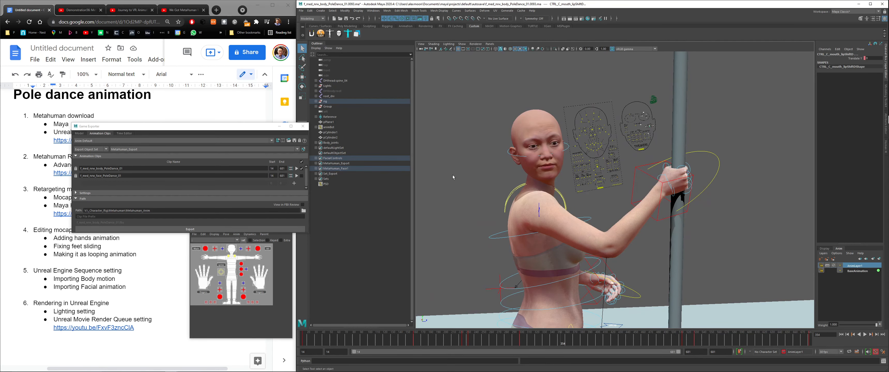
alt+drag(625, 119, 607, 123)
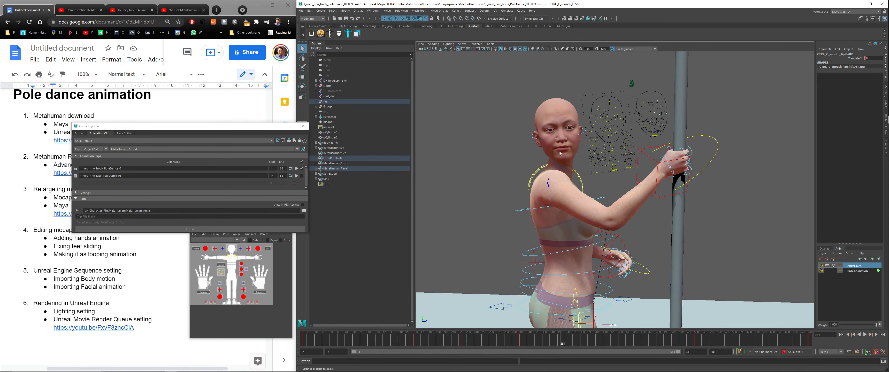
- Select the controls on the main face board to examine the facial animation, clear the selection and go to the last frame
drag(676, 91, 595, 183)
drag(774, 96, 784, 113)
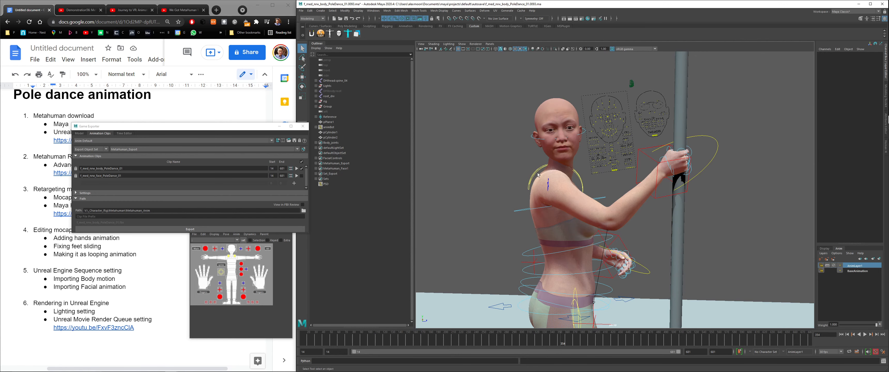
drag(675, 90, 587, 176)
drag(751, 98, 763, 110)
click(882, 335)
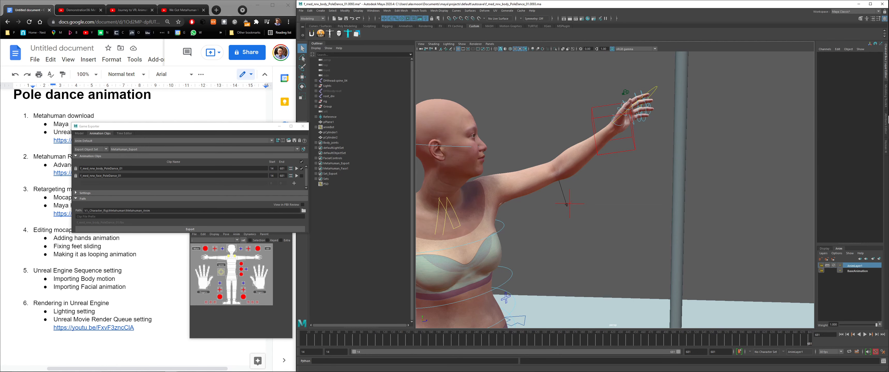
mouse_move(289, 368)
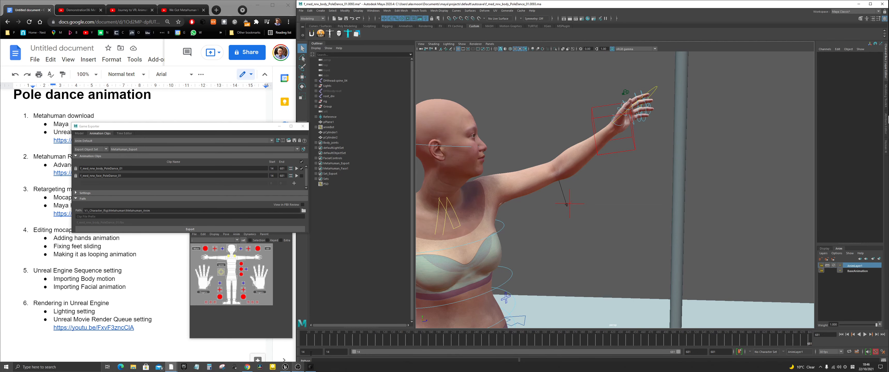
- Switch to the Unreal Engine MetaHuman_Render project and close the preview window of the PoleDance body animation
click(285, 367)
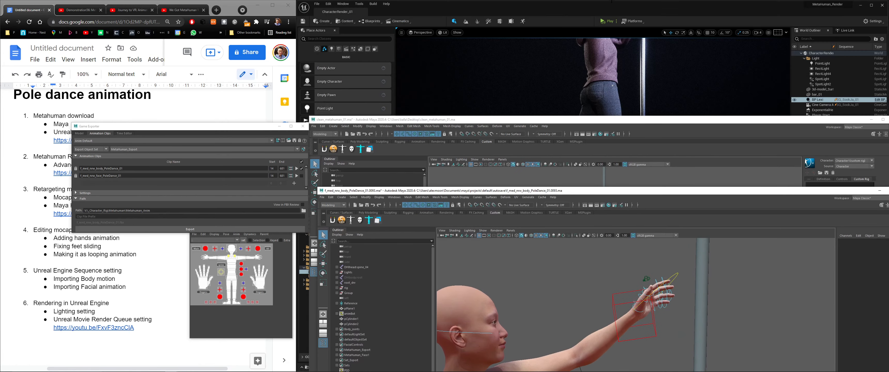
click(611, 2)
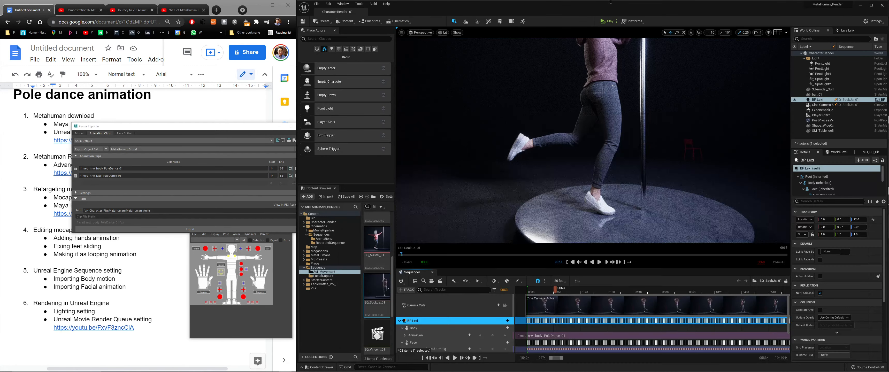
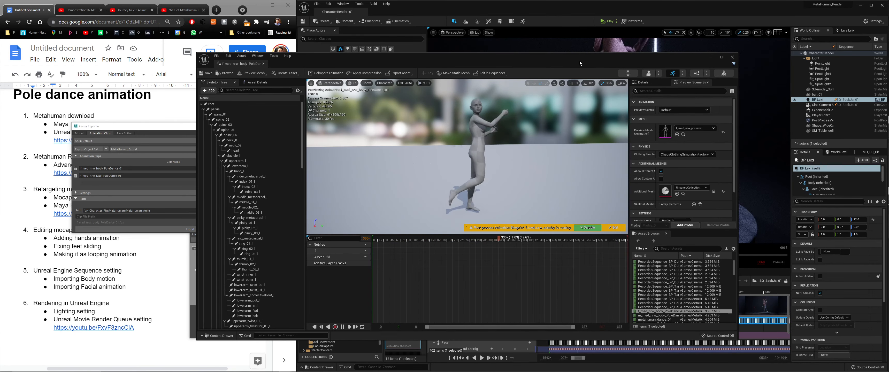
drag(677, 59, 689, 57)
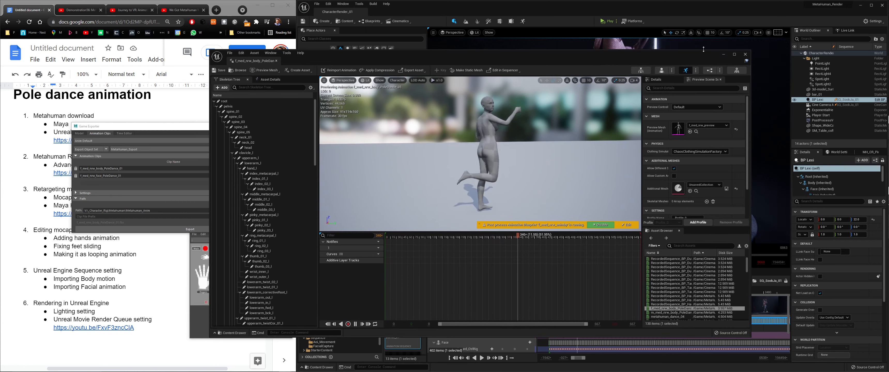
click(745, 55)
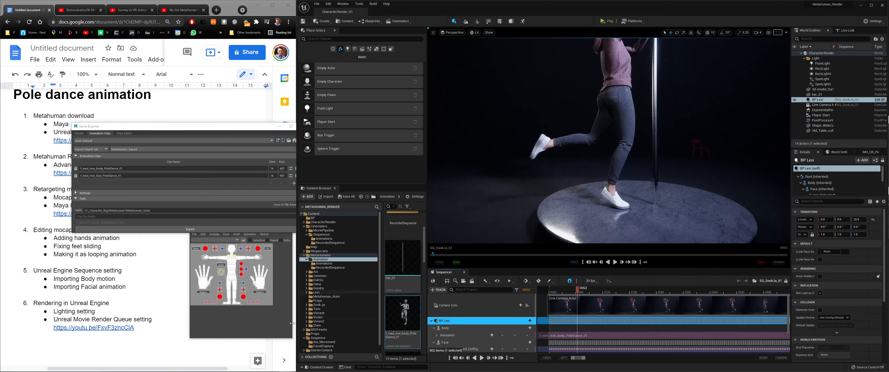
- Frame the whole dancer, the pole and the round stage in the perspective viewport
scroll(402, 311, down, 1)
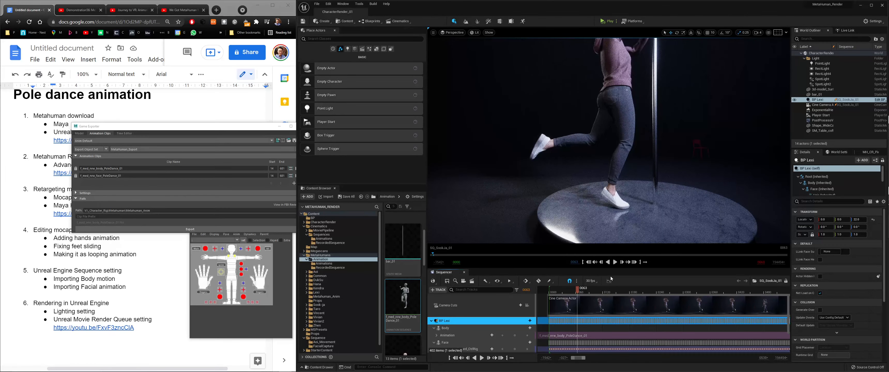
scroll(595, 201, down, 8)
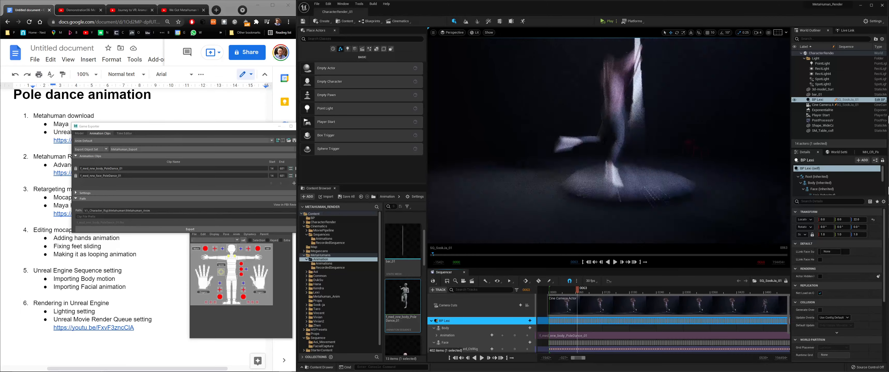
alt+drag(596, 201, 577, 201)
mouse_move(576, 201)
right_down()
mouse_move(577, 210)
mouse_move(563, 207)
mouse_move(583, 201)
right_up()
scroll(634, 182, down, 4)
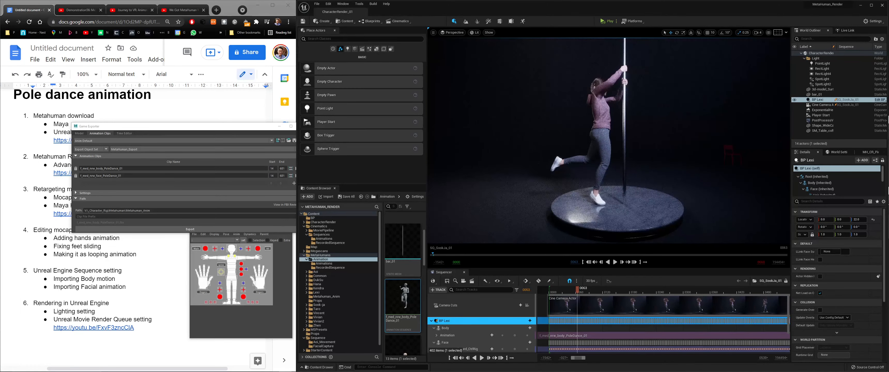
- Select the pole and the round coffee table base in the scene to examine which meshes form the stage
click(634, 183)
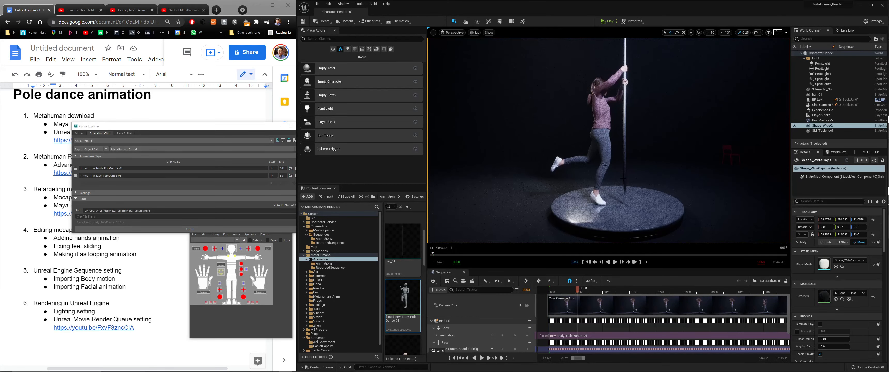
click(623, 178)
click(647, 203)
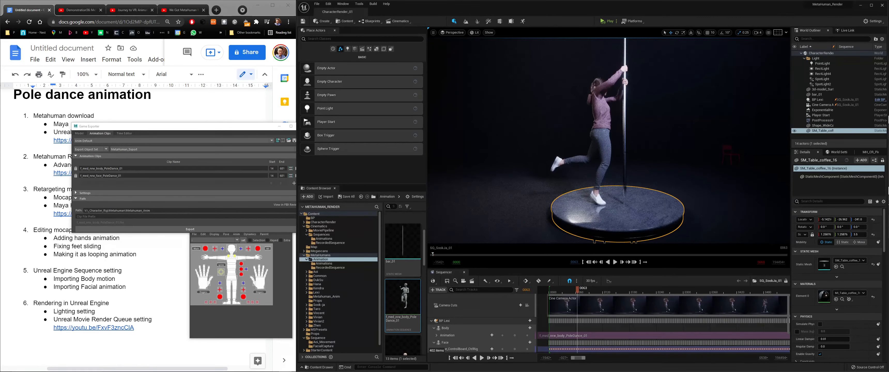
click(624, 173)
click(652, 162)
middle_drag(652, 162, 673, 186)
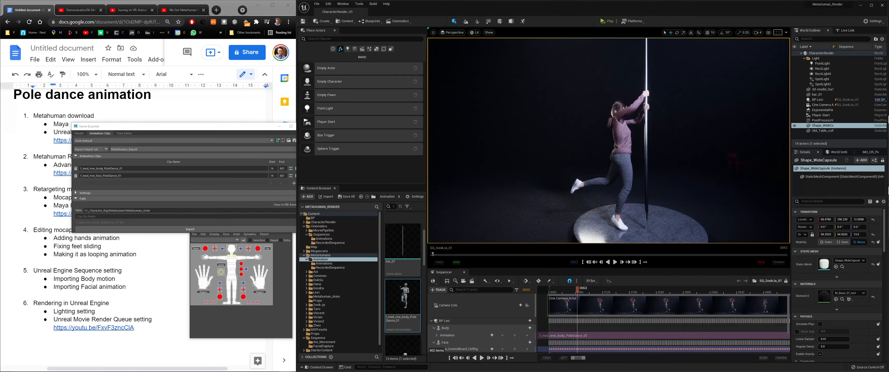
- Review the pole dance sequence through the Camera Cuts view by scrubbing the timeline and playing it back
click(527, 305)
drag(576, 291, 732, 290)
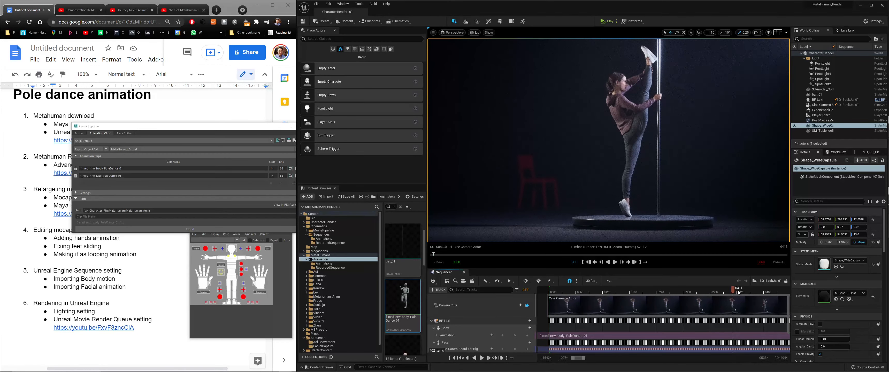
drag(744, 289, 607, 279)
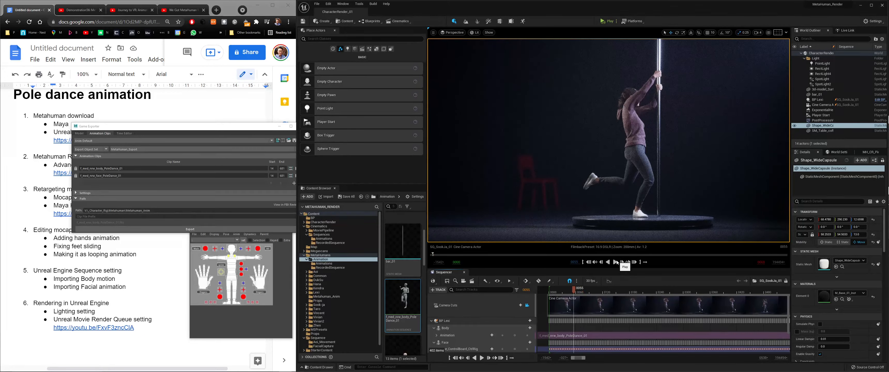
click(617, 262)
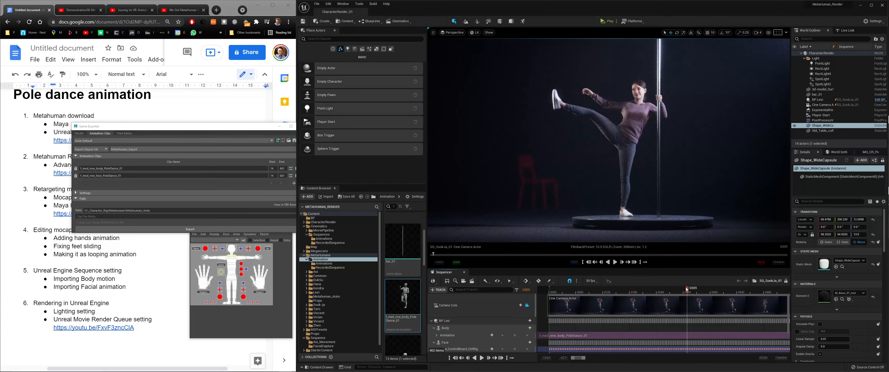
click(615, 263)
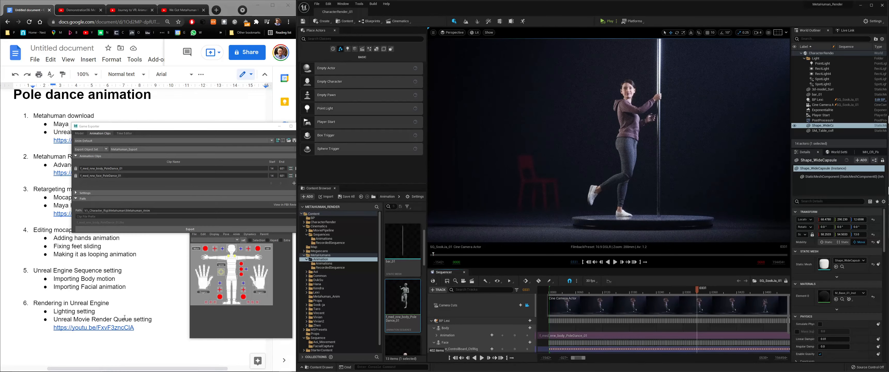
- Open the document's Movie Render Queue tutorial link and pause the video at the Console Command Menu section
click(148, 339)
click(170, 327)
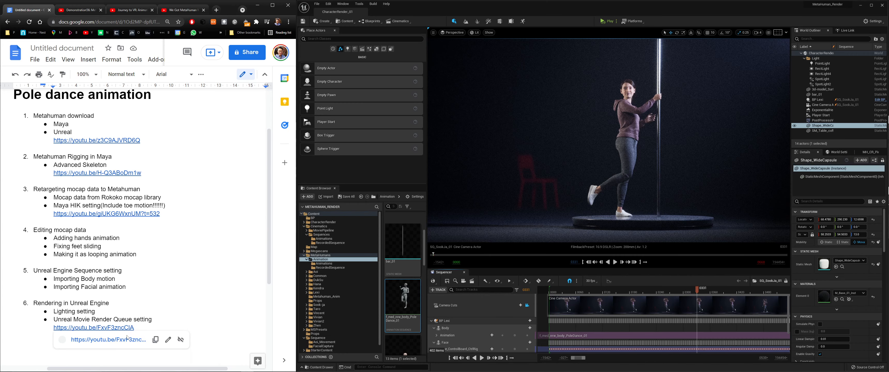
click(128, 339)
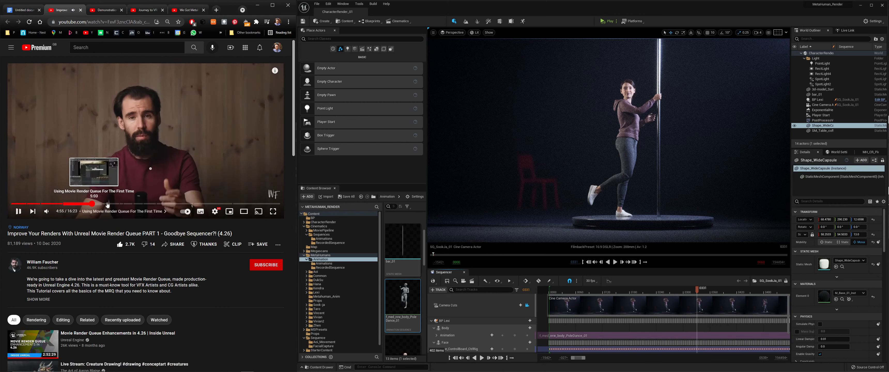
click(139, 204)
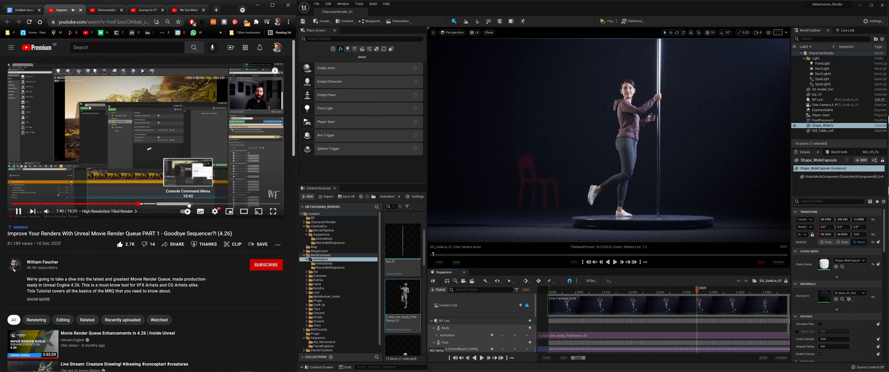
click(187, 205)
click(230, 169)
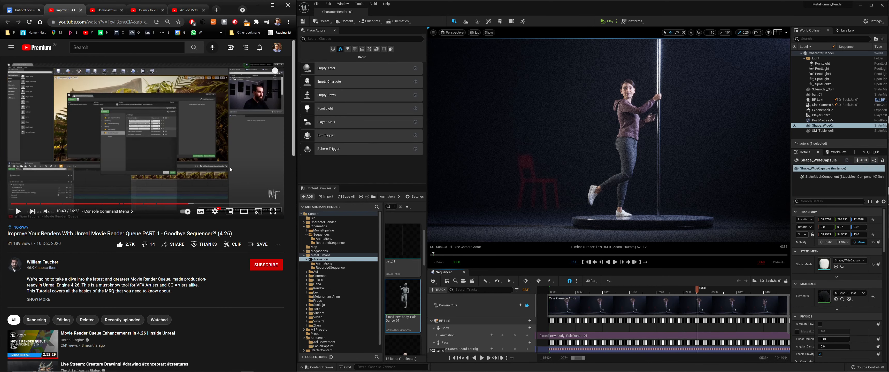
- Bring up the Movie Render Queue and place its window clear of the viewport and the Sequencer
click(343, 4)
mouse_move(372, 19)
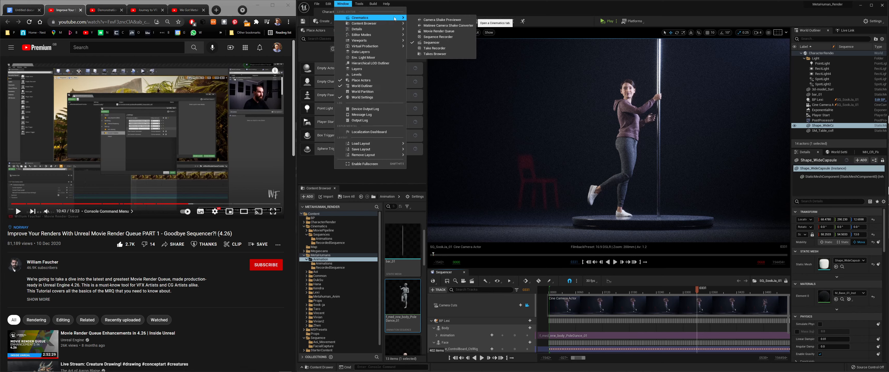
click(527, 53)
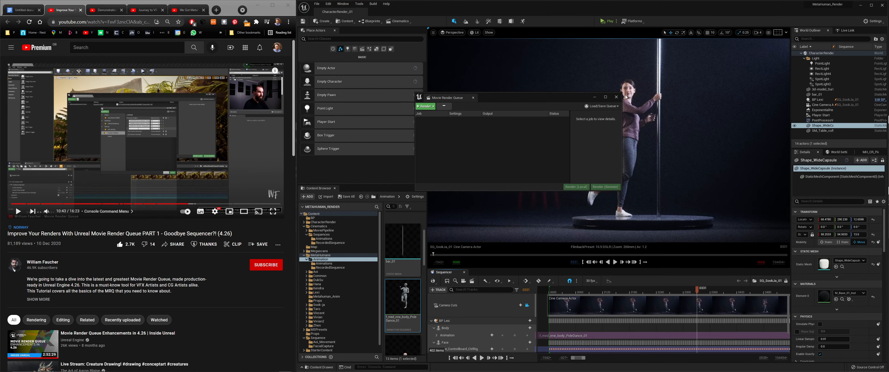
drag(523, 94, 538, 83)
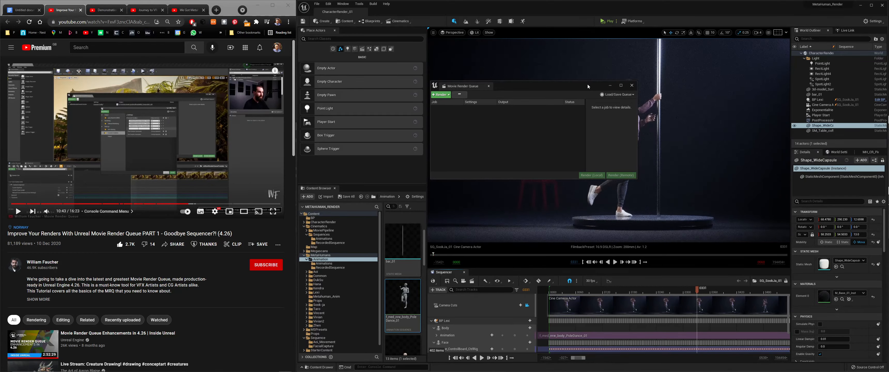
drag(635, 85, 312, 83)
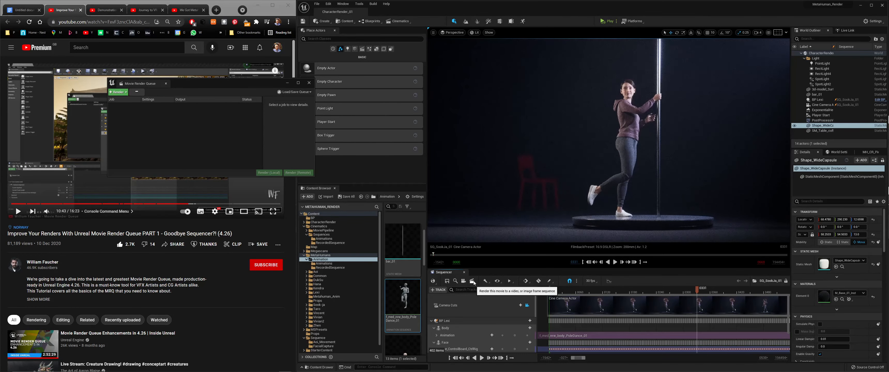
- Show the sequence's Render Movie Settings beside the Movie Render Queue for comparison, and close both windows
click(472, 282)
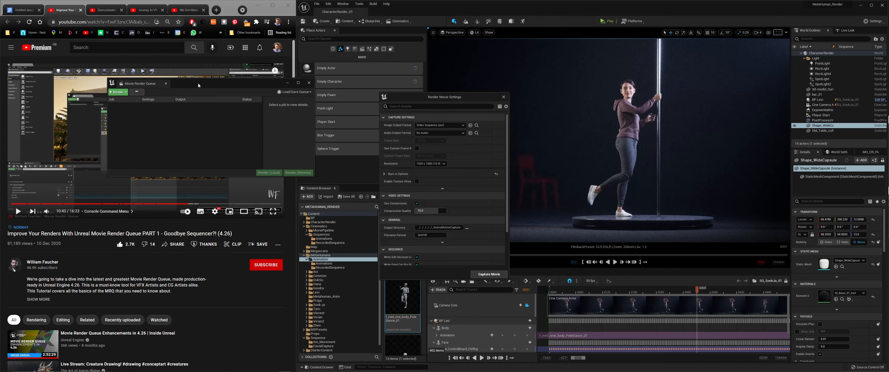
drag(198, 83, 262, 81)
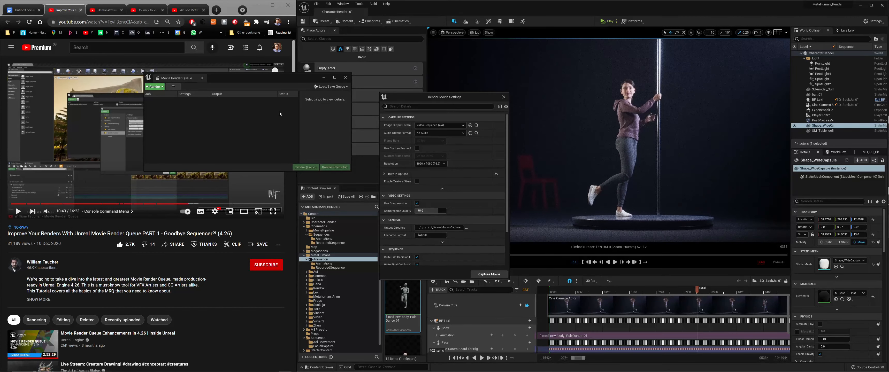
click(345, 77)
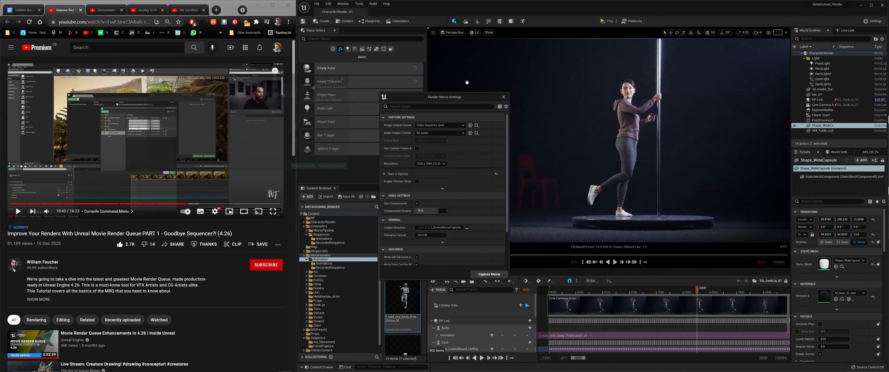
click(504, 96)
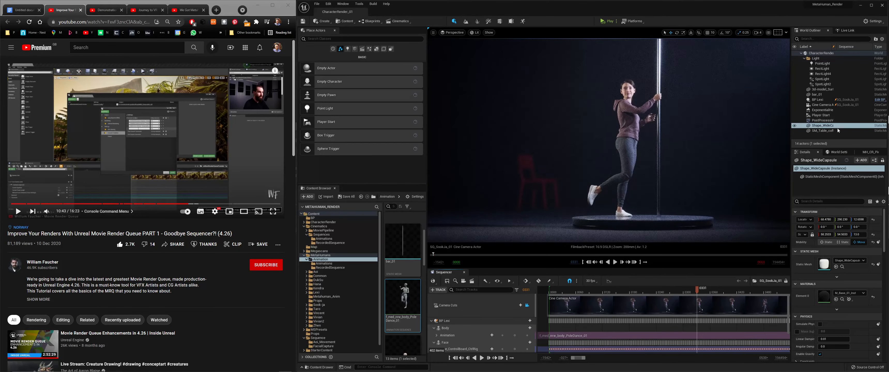
- Select the ExponentialHeightFog and the PostProcessVolume in the scene to examine their settings
click(821, 104)
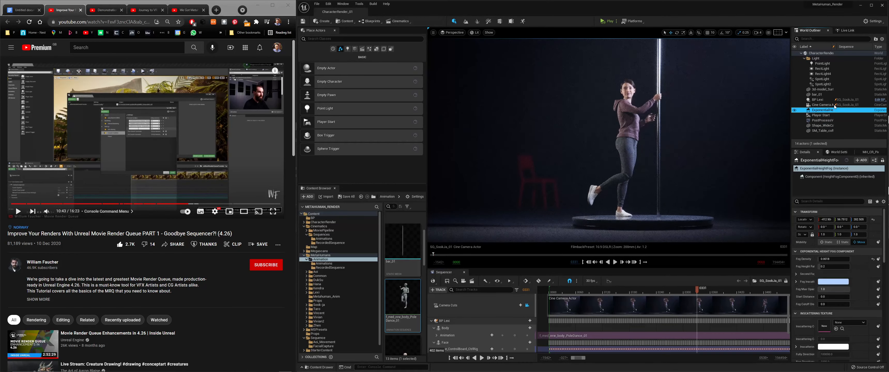
click(836, 121)
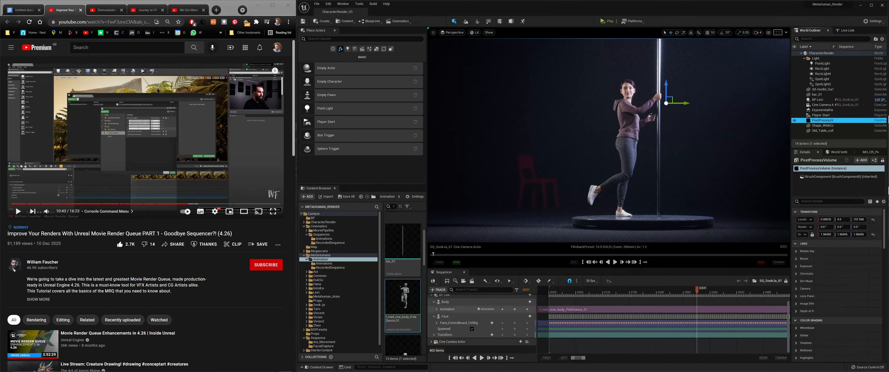
mouse_move(433, 371)
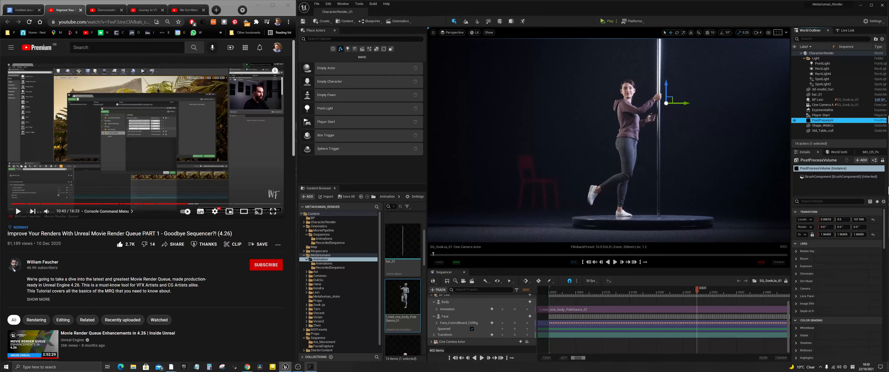
mouse_move(309, 371)
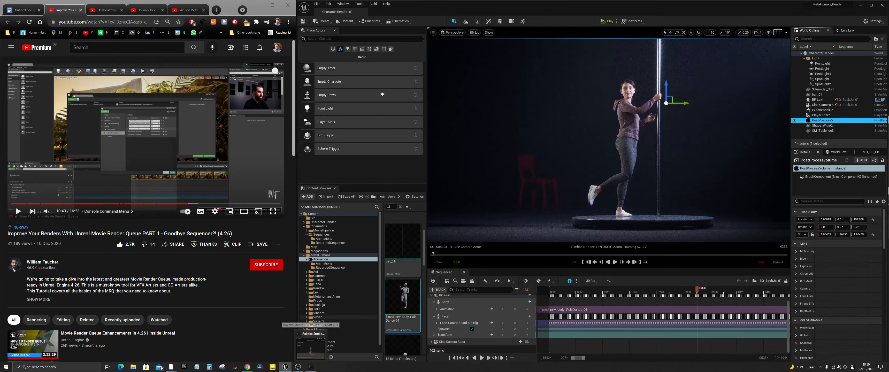